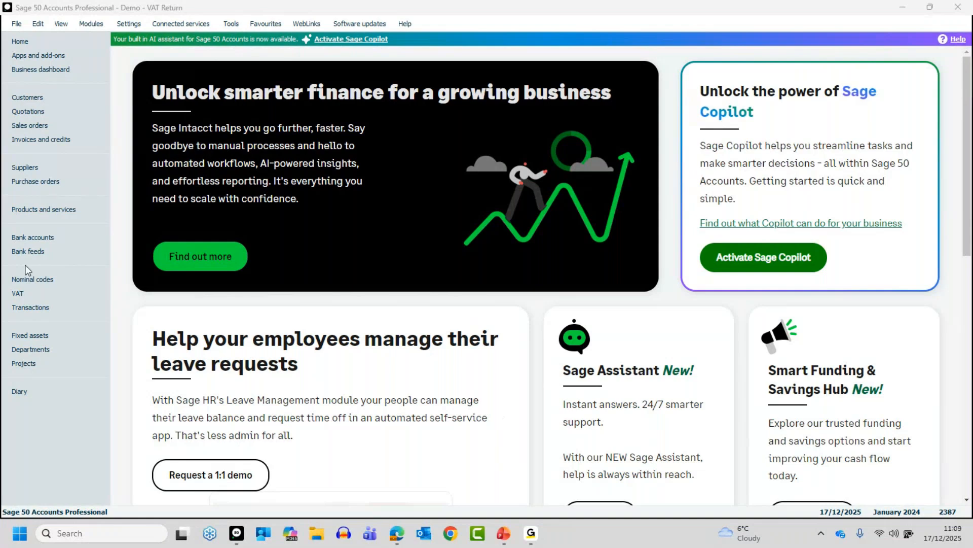
Step: Open the VAT module and review the submitted VAT Return for 01/10/2023 to 31/12/2023, leaving no return selected
left_click(27, 292)
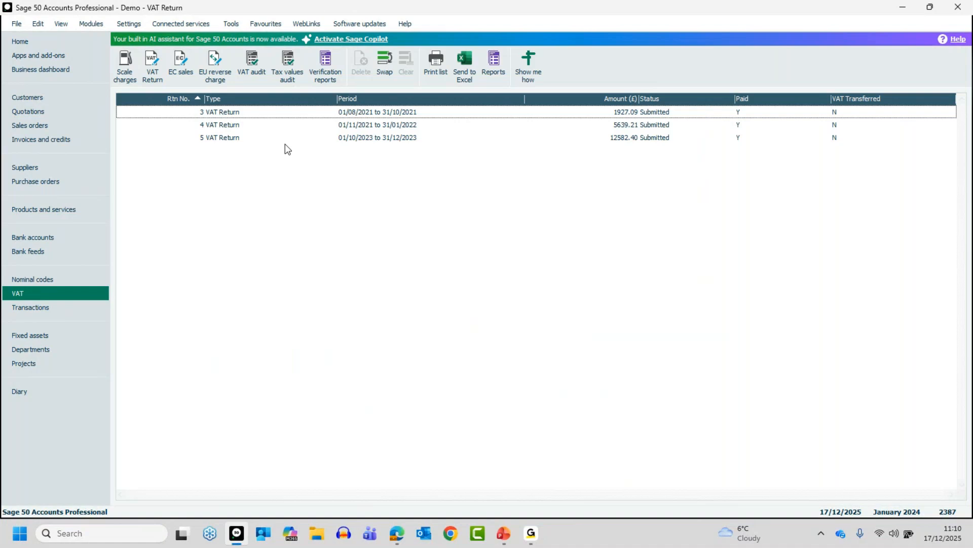
left_click(234, 140)
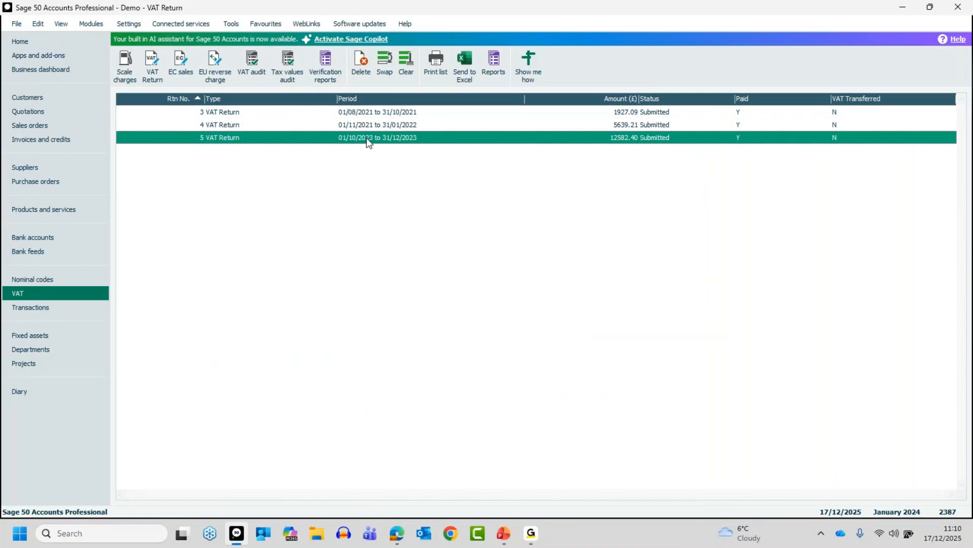
double_click(399, 142)
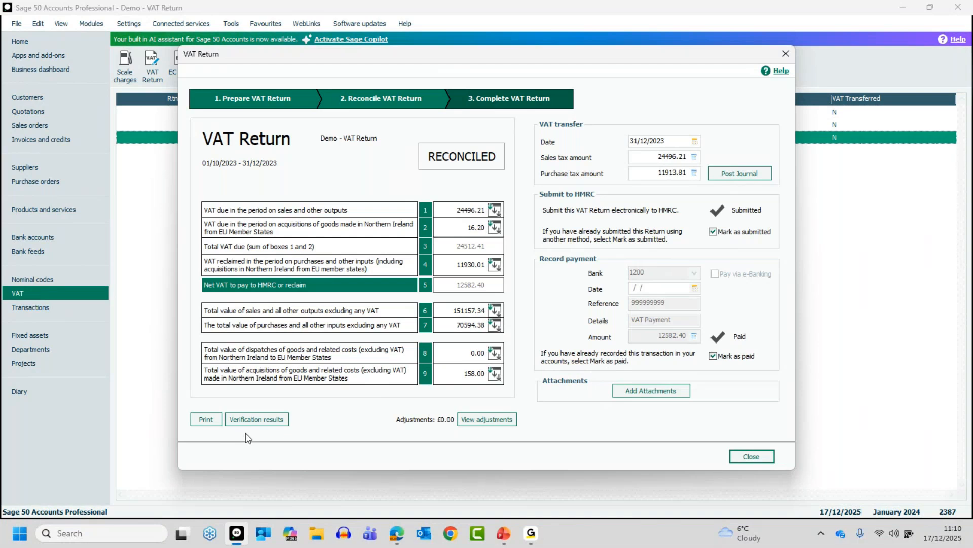
left_click(752, 457)
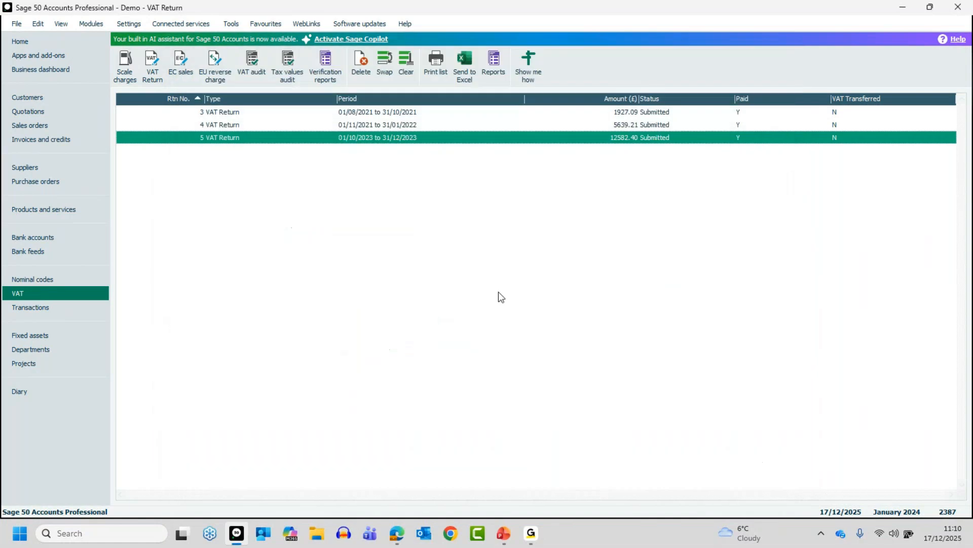
left_click(303, 141)
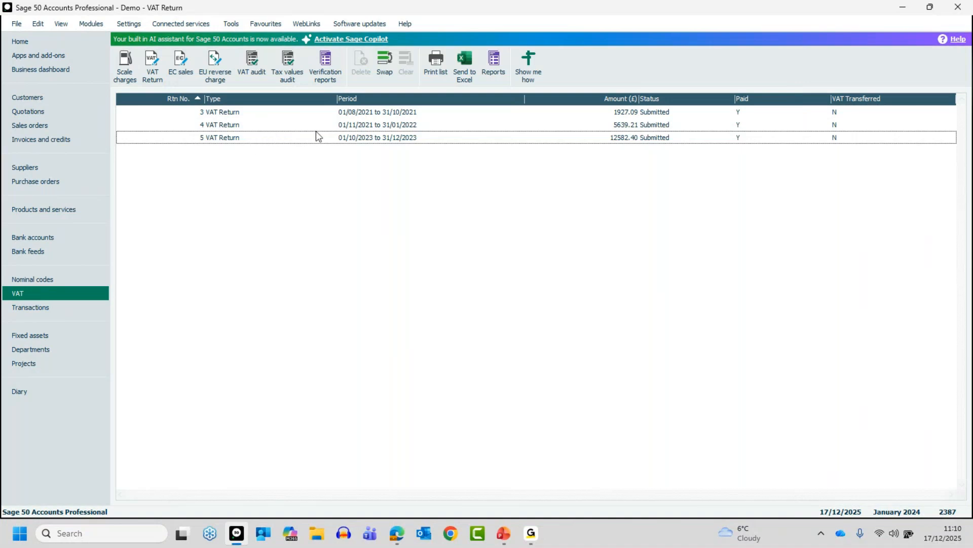
left_click(390, 138)
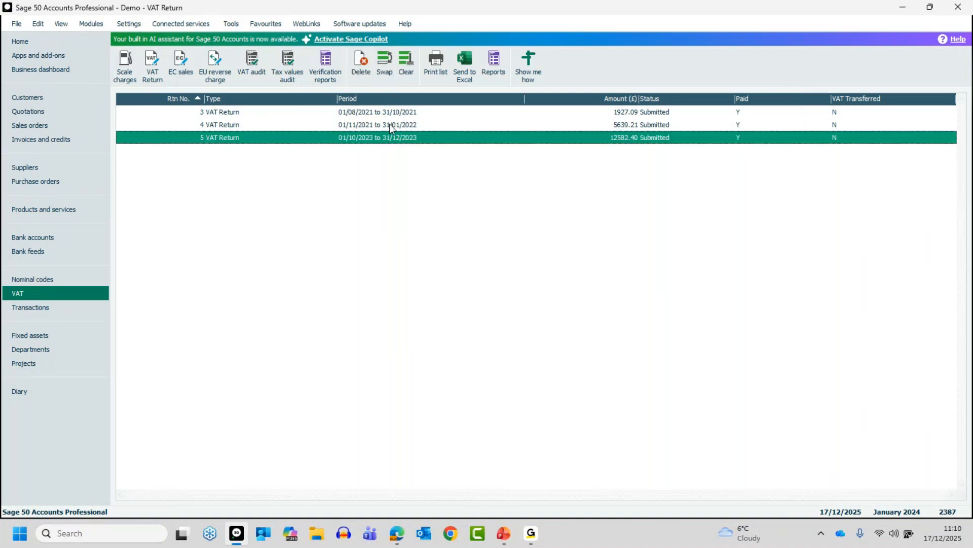
left_click(405, 65)
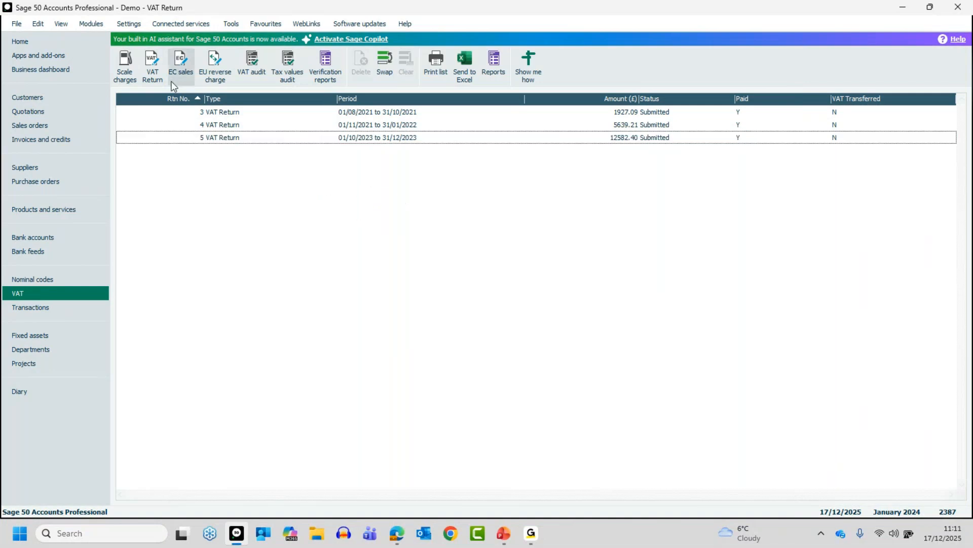
Step: Start a new VAT Return and run a company backup of the data files named Pre VAT, with a data check first
left_click(152, 62)
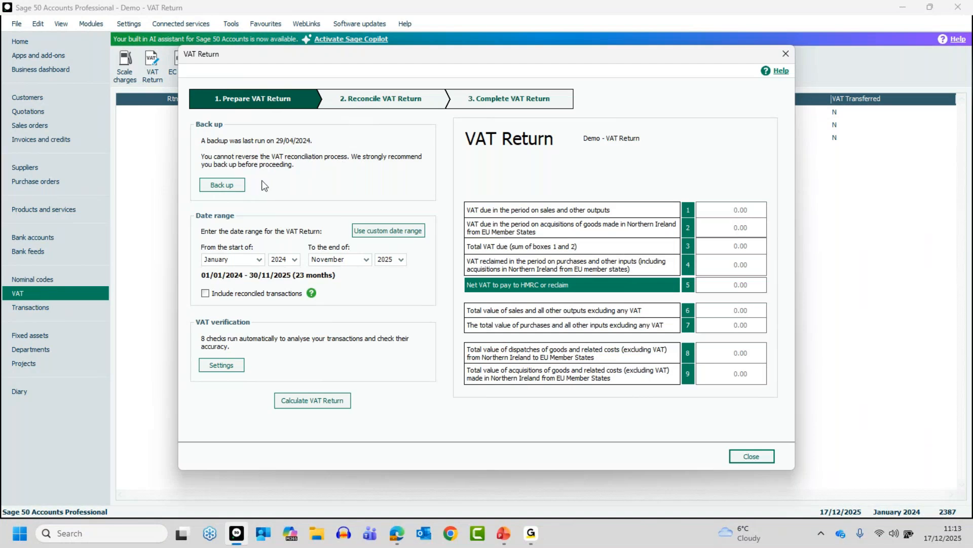
left_click(221, 185)
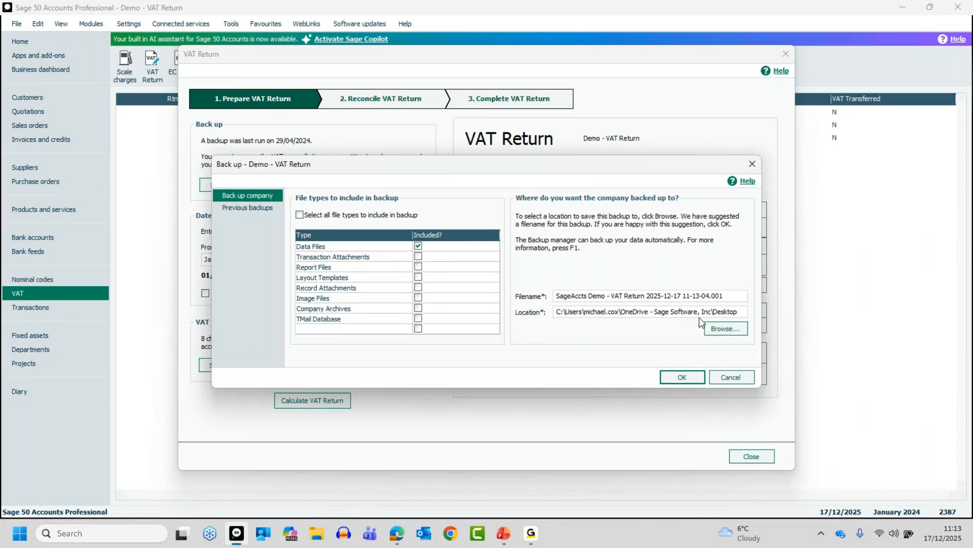
left_click_drag(733, 296, 558, 295)
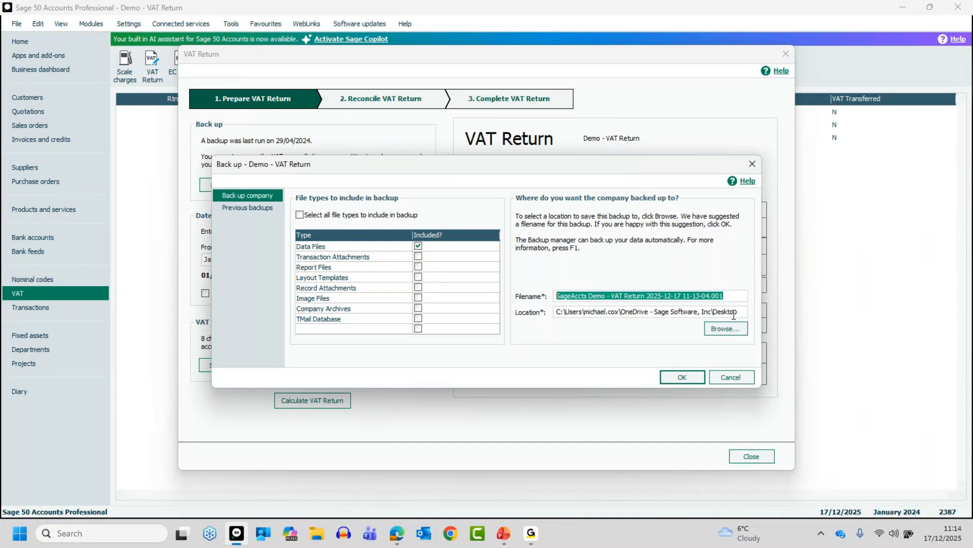
left_click_drag(732, 295, 553, 295)
type("Pre VAT")
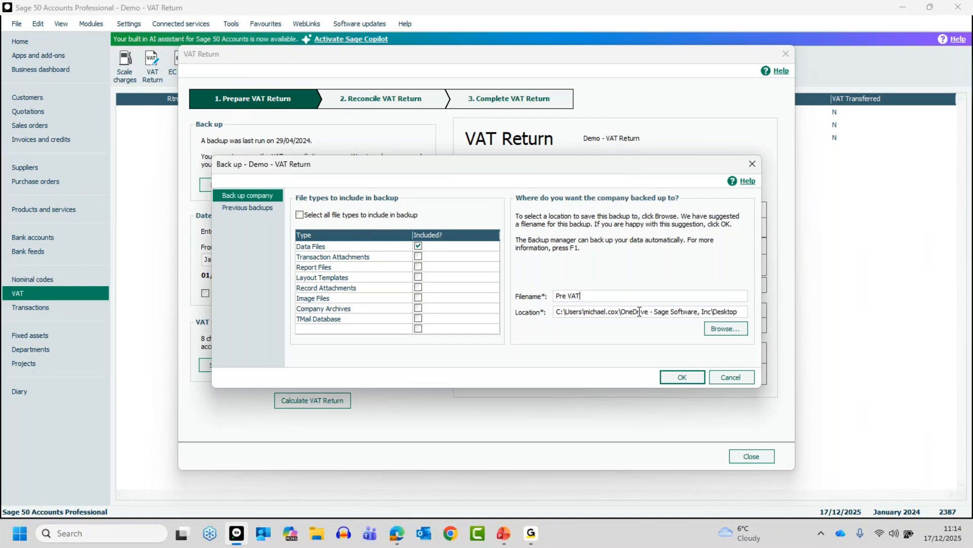
left_click(679, 378)
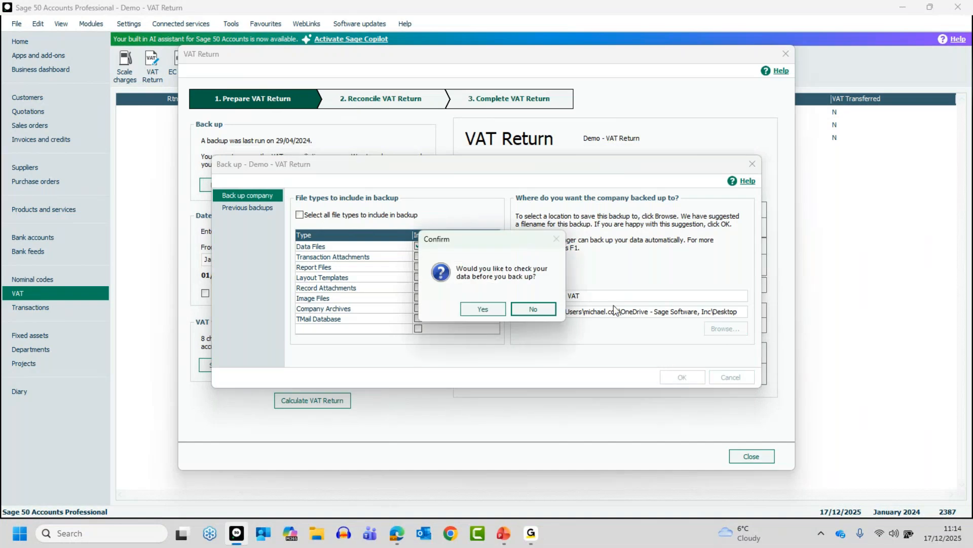
left_click(484, 309)
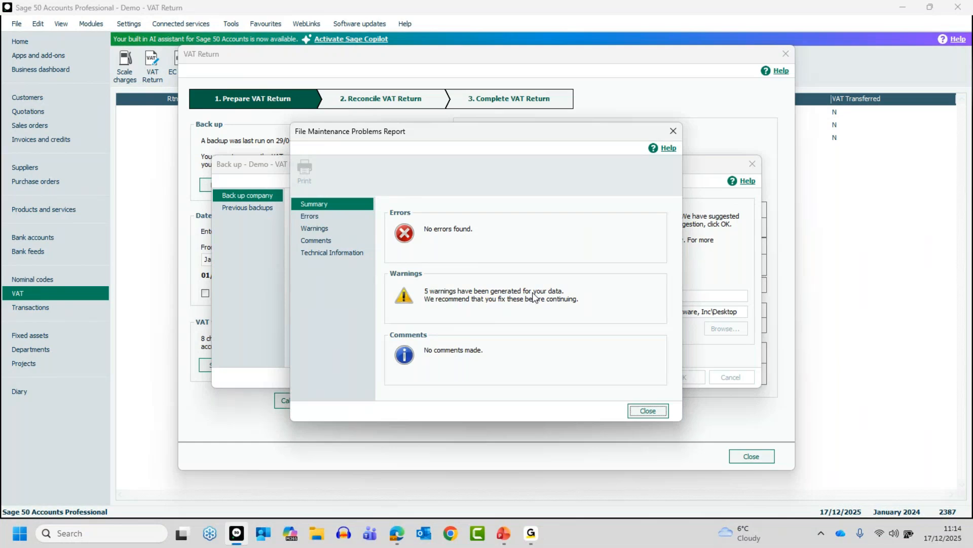
Step: Examine the details of the data check warnings, then close the report and complete the backup
left_click(318, 226)
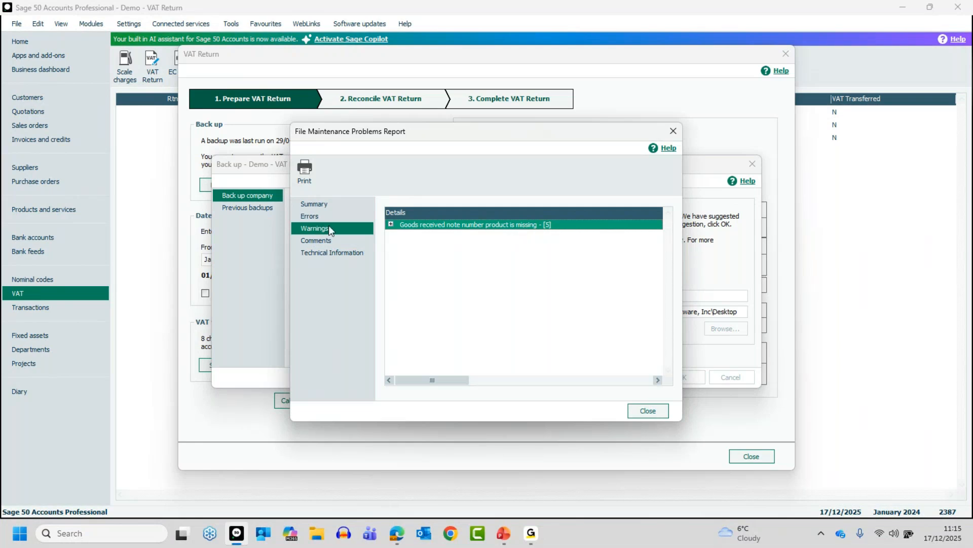
left_click(391, 225)
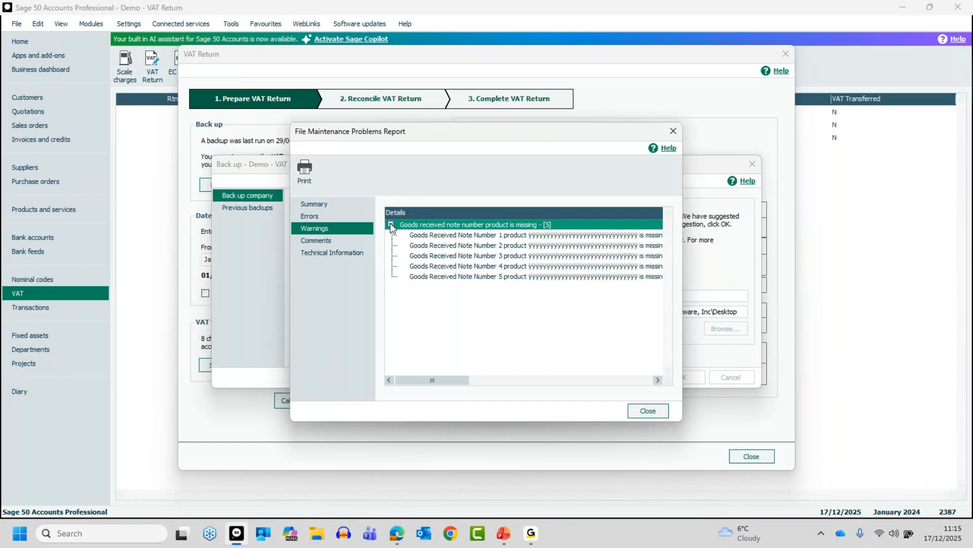
left_click(391, 224)
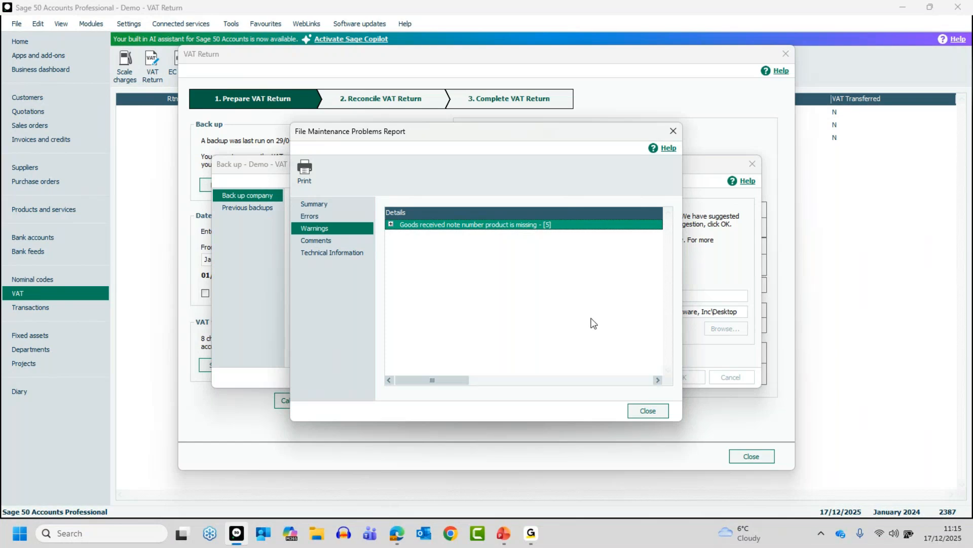
left_click(653, 411)
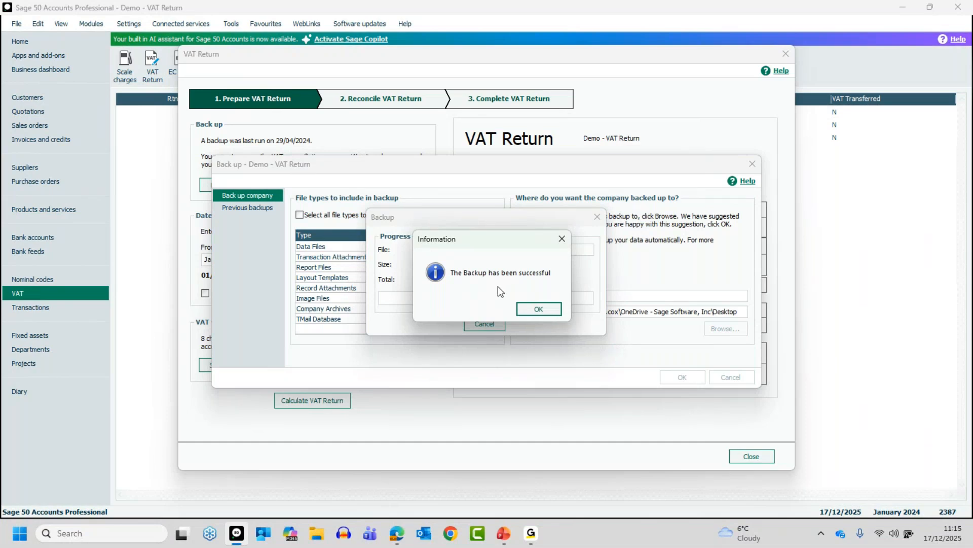
left_click(541, 309)
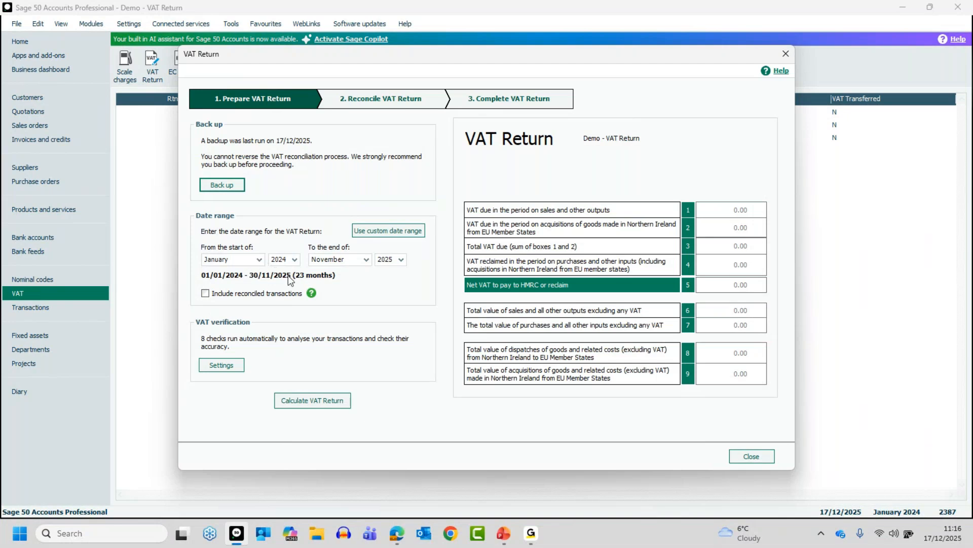
Step: Set the end of the VAT Return date range to March 2024
left_click(366, 259)
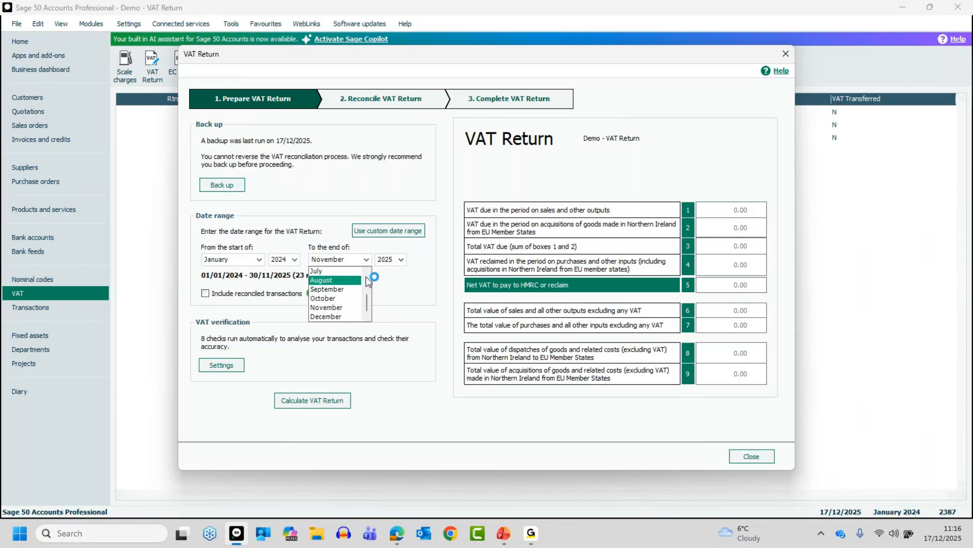
left_click_drag(366, 300, 367, 270)
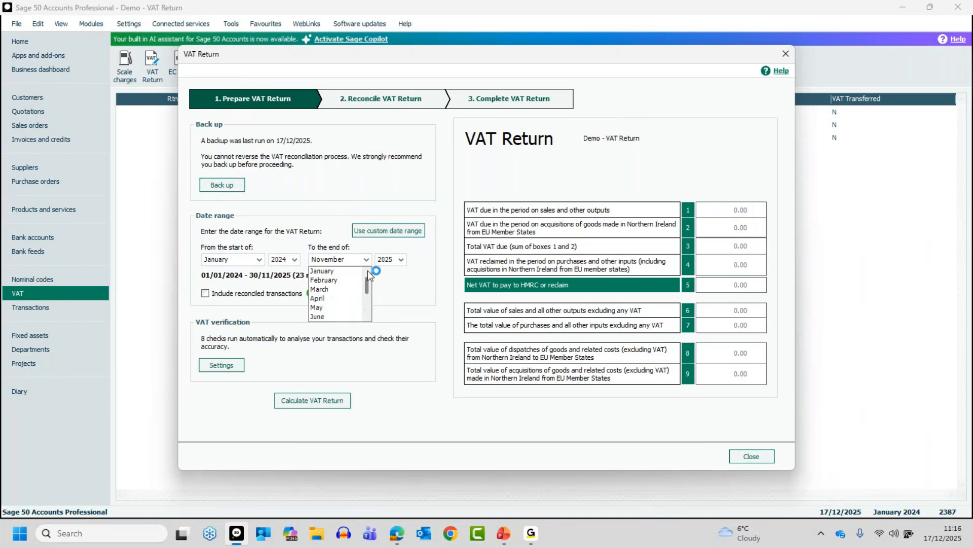
left_click(327, 291)
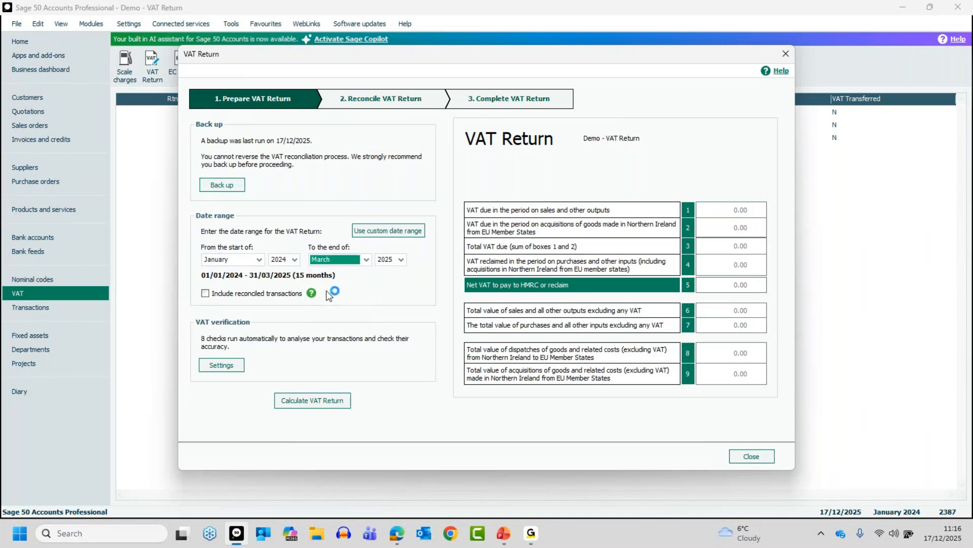
left_click(396, 259)
left_click(386, 291)
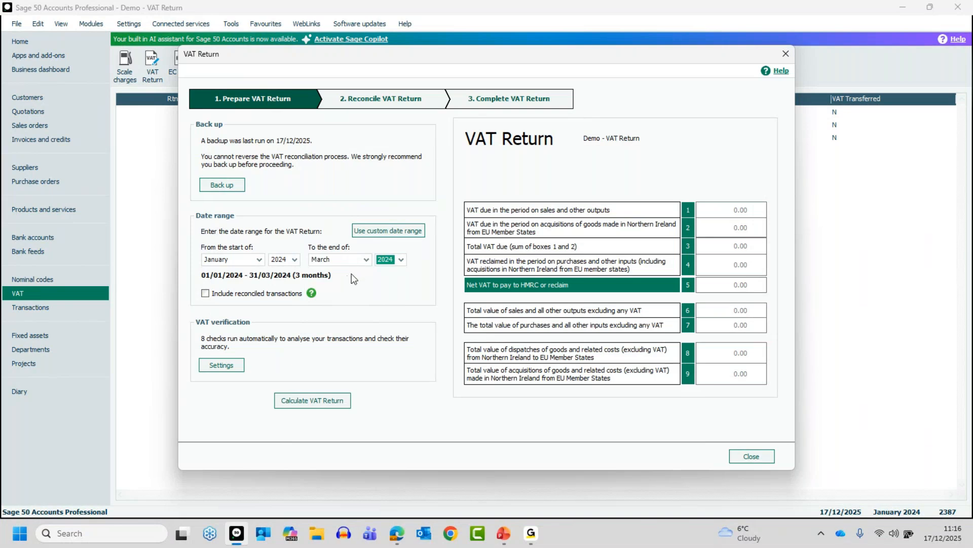
Step: Try the custom date range option, switch back to whole months and close the VAT Return
left_click(373, 233)
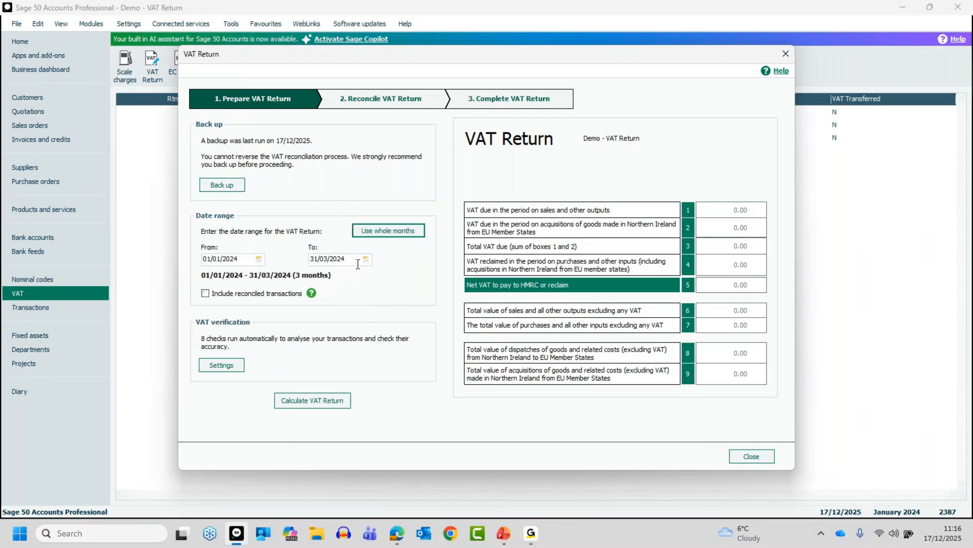
left_click(389, 234)
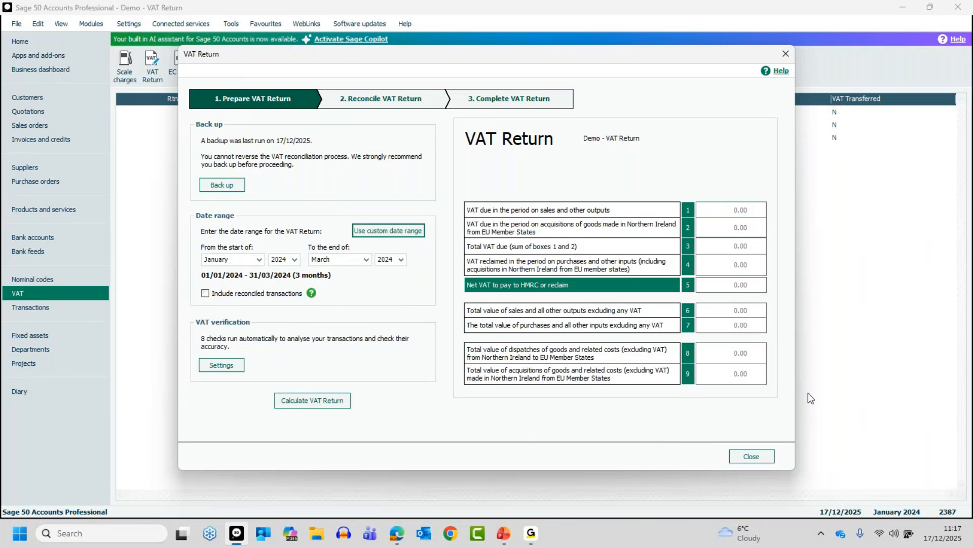
left_click(752, 457)
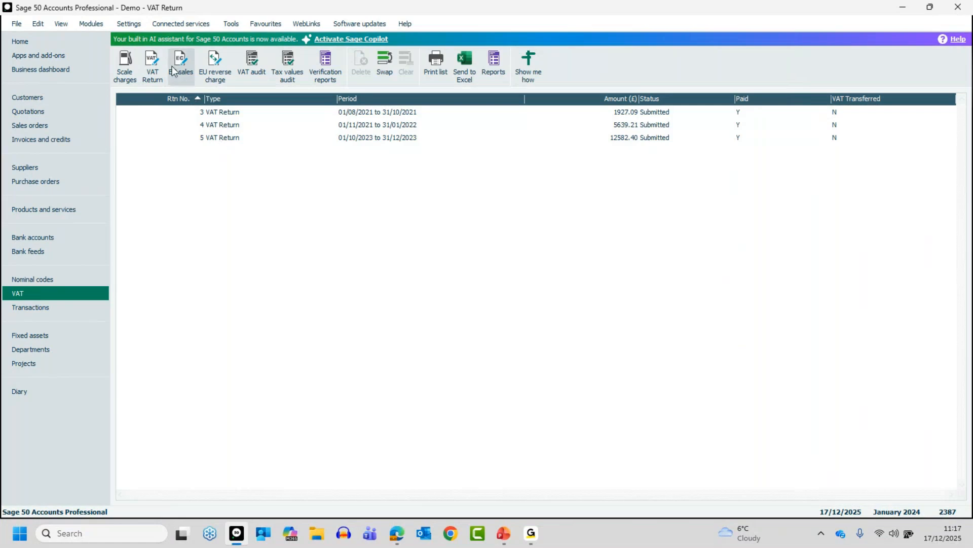
Step: Reopen a new VAT Return and save its verification settings with T1 20.00 as the most common tax code
left_click(150, 62)
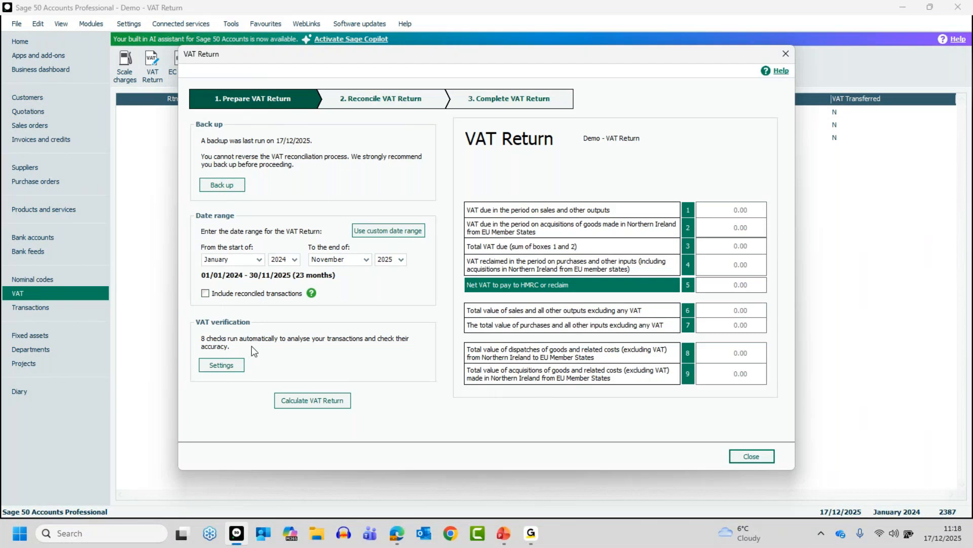
left_click(224, 368)
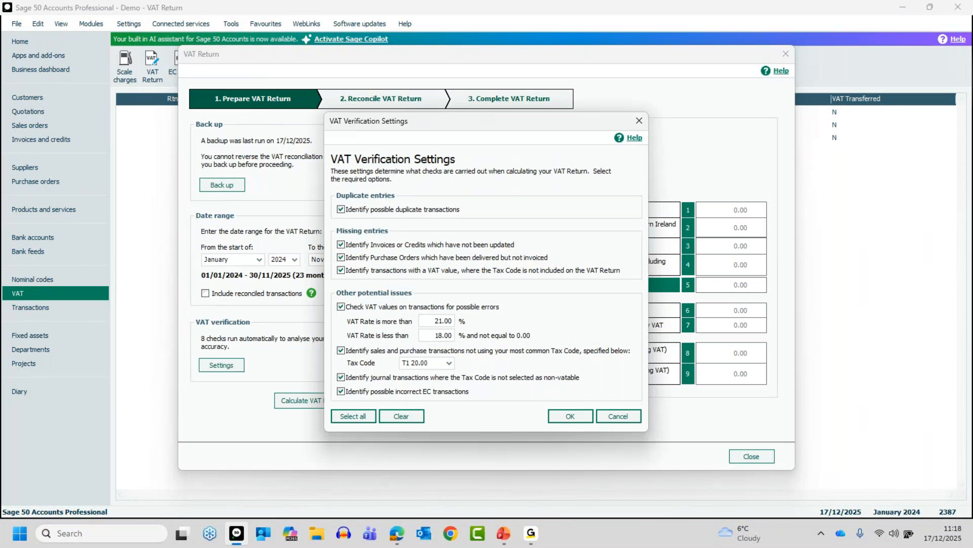
key("alt+Tab")
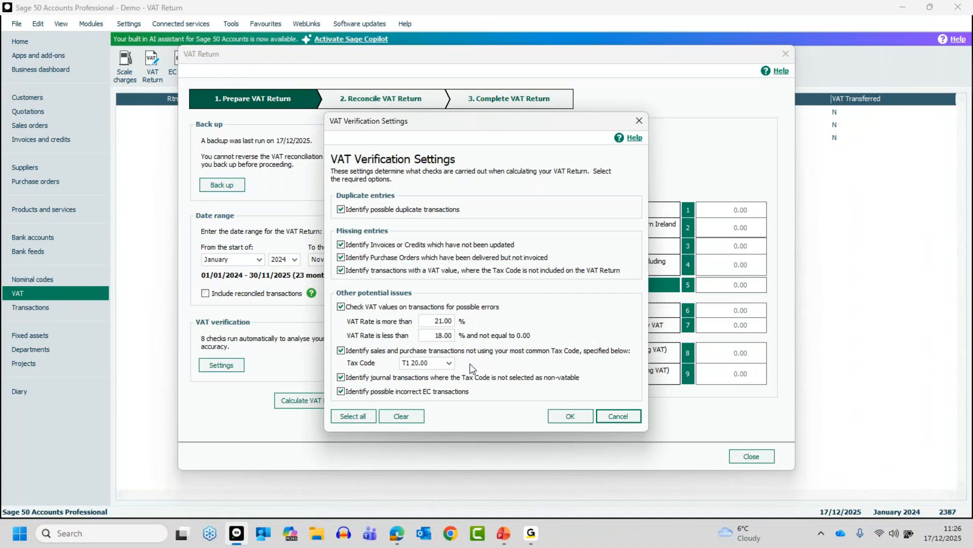
left_click(434, 366)
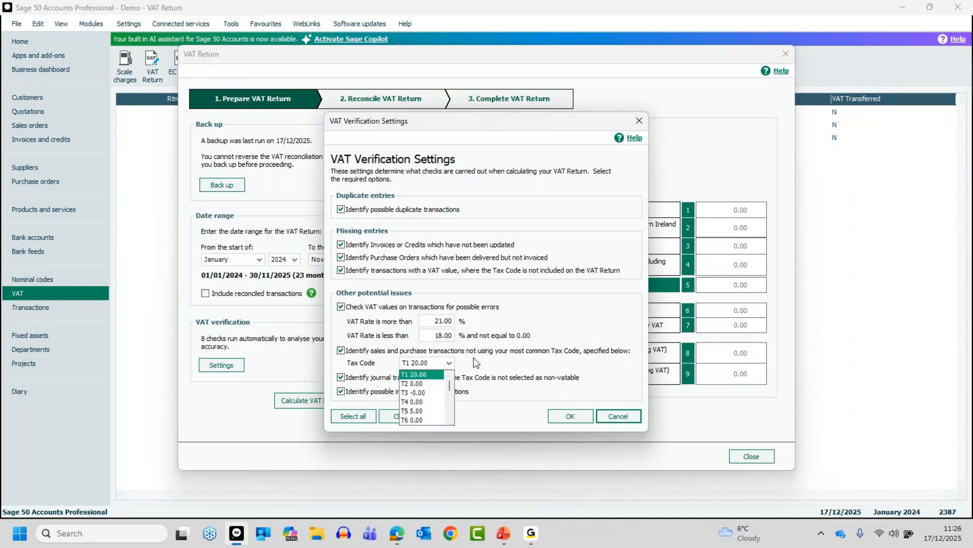
left_click(440, 374)
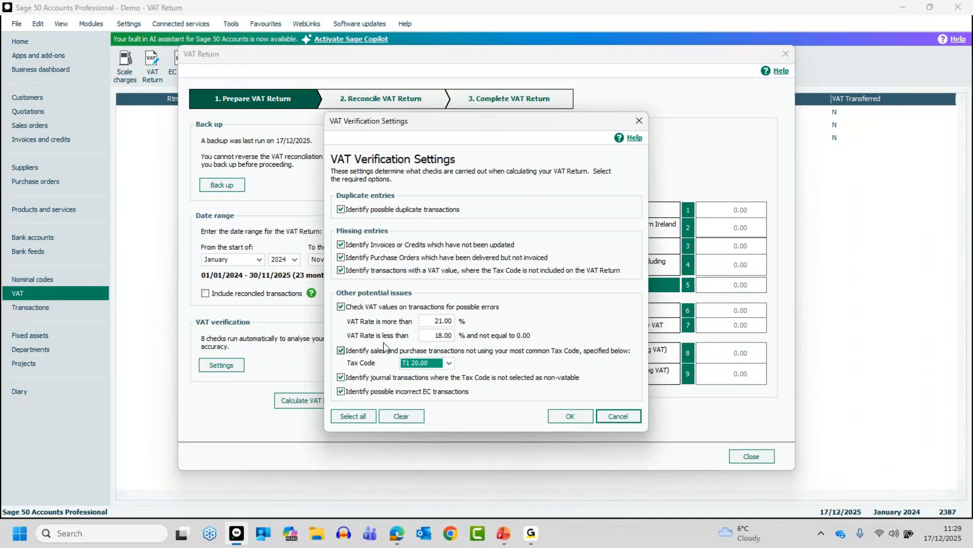
left_click(571, 416)
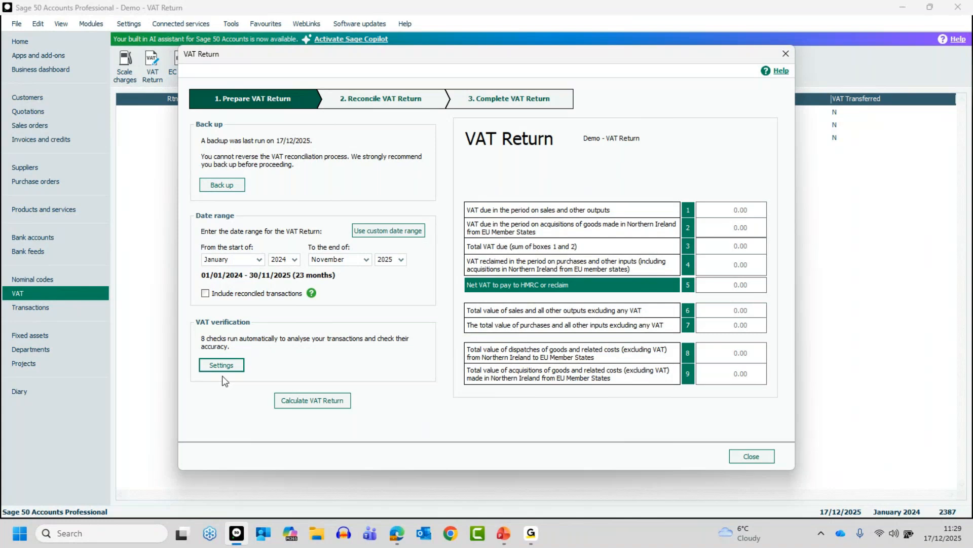
Step: Calculate the VAT Return, check the diesel entry among the earlier unreconciled transactions and dismiss that list
left_click(315, 401)
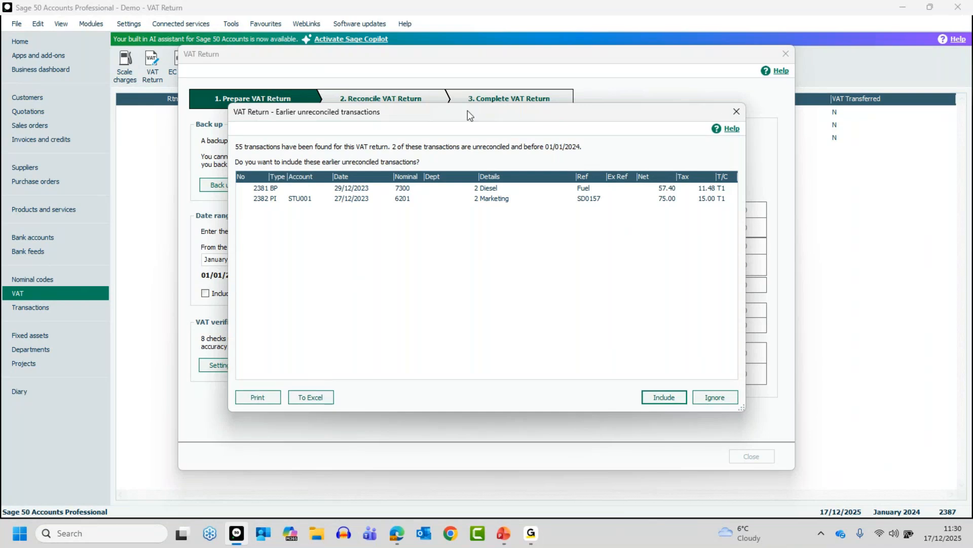
mouse_move(471, 116)
left_mouse_down()
mouse_move(650, 289)
mouse_move(482, 106)
left_mouse_up()
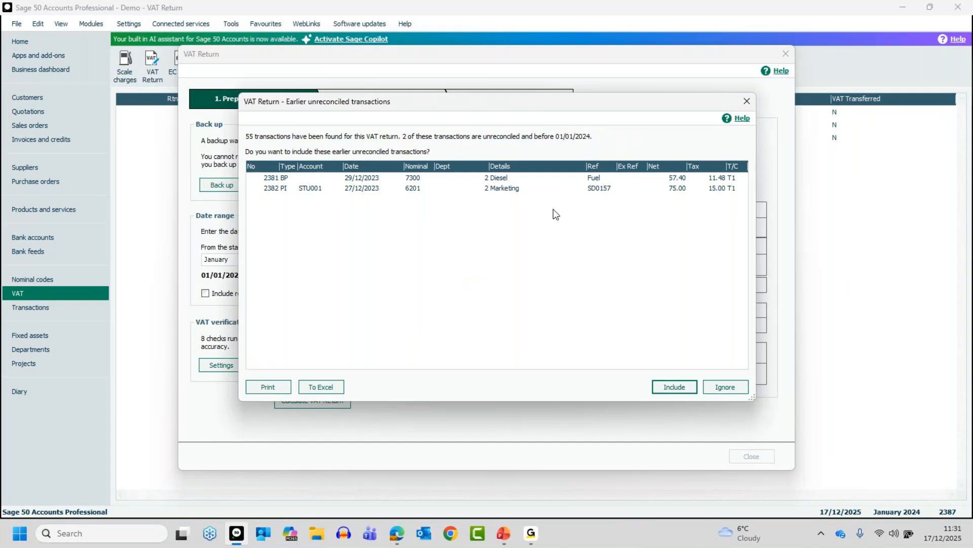
left_click(372, 178)
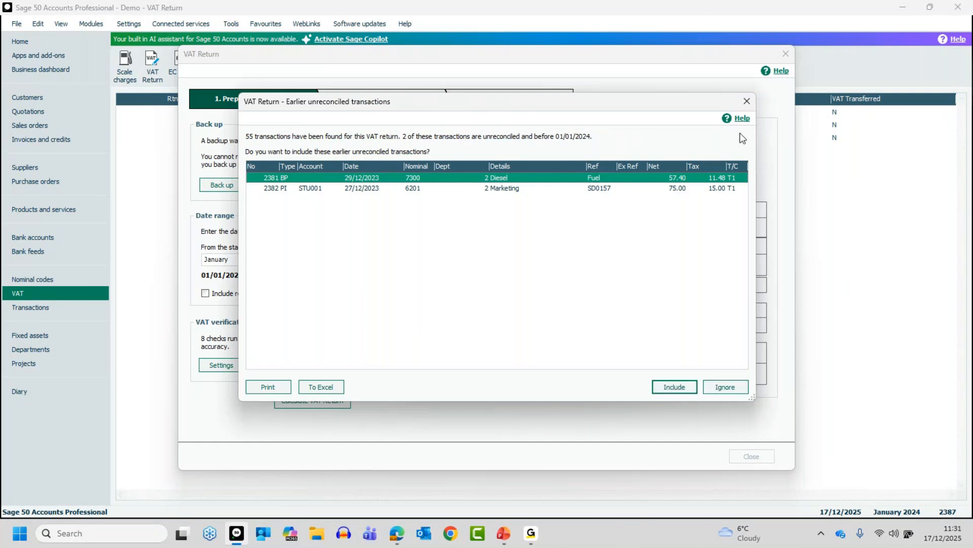
left_click(744, 103)
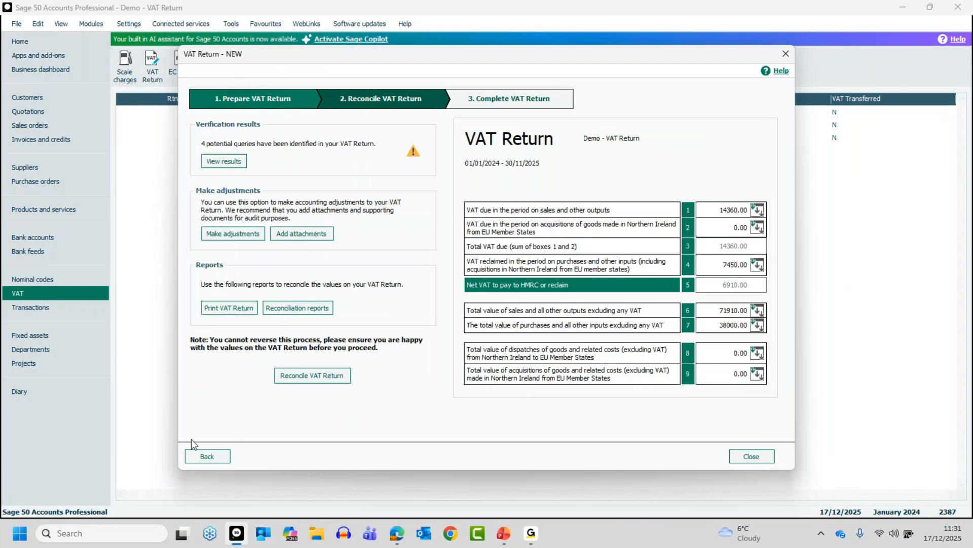
Step: Return to the preparation stage of the VAT Return and set the end of its date range to March 2024
left_click(205, 455)
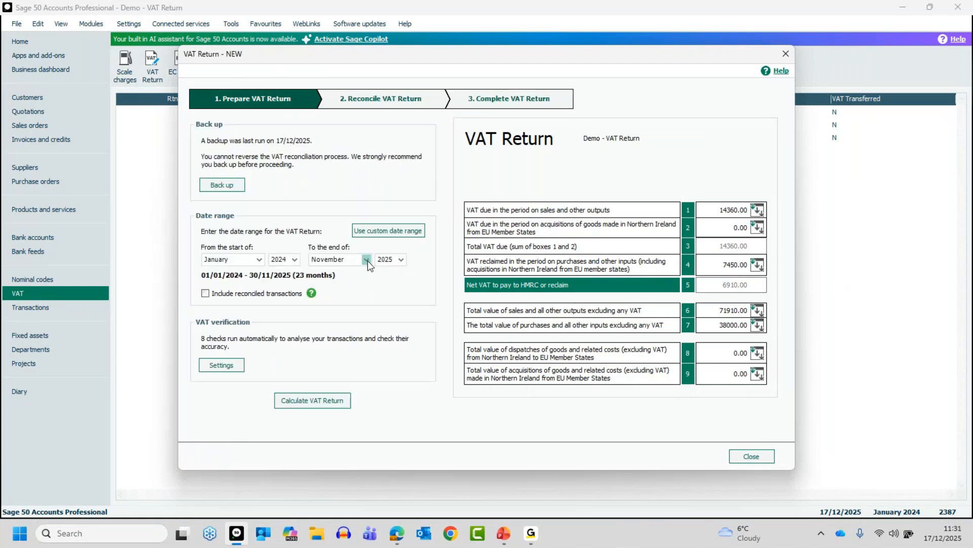
left_click(401, 259)
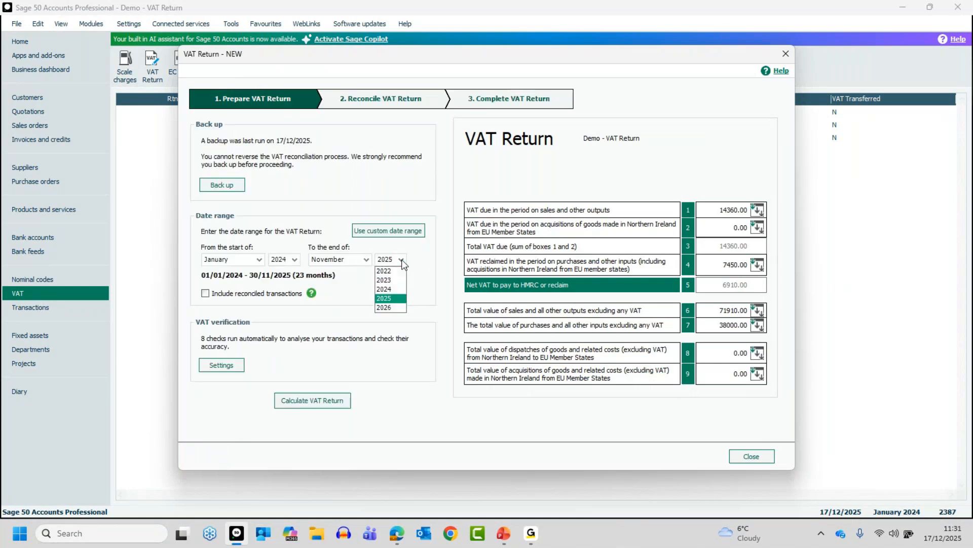
left_click(397, 289)
left_click(367, 260)
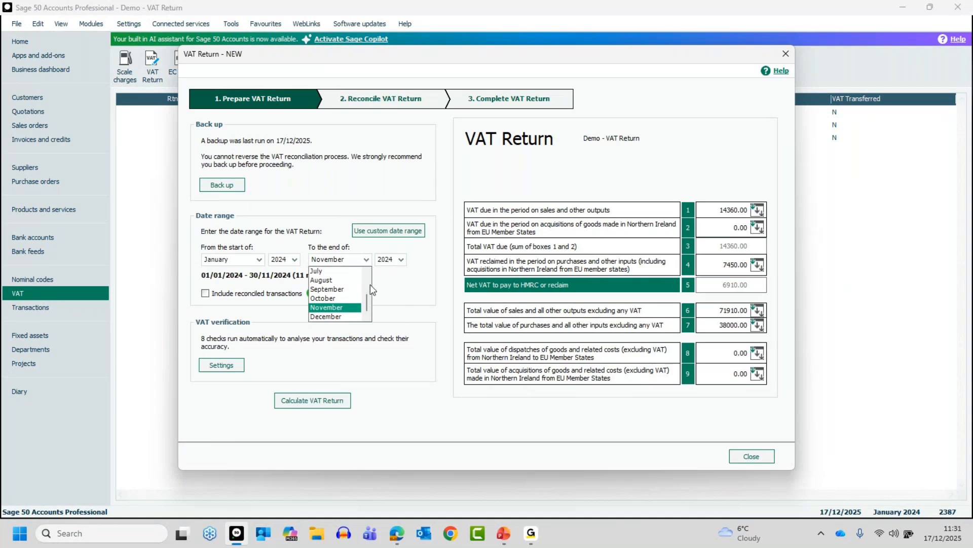
scroll(367, 303, "up", 2)
left_click(334, 290)
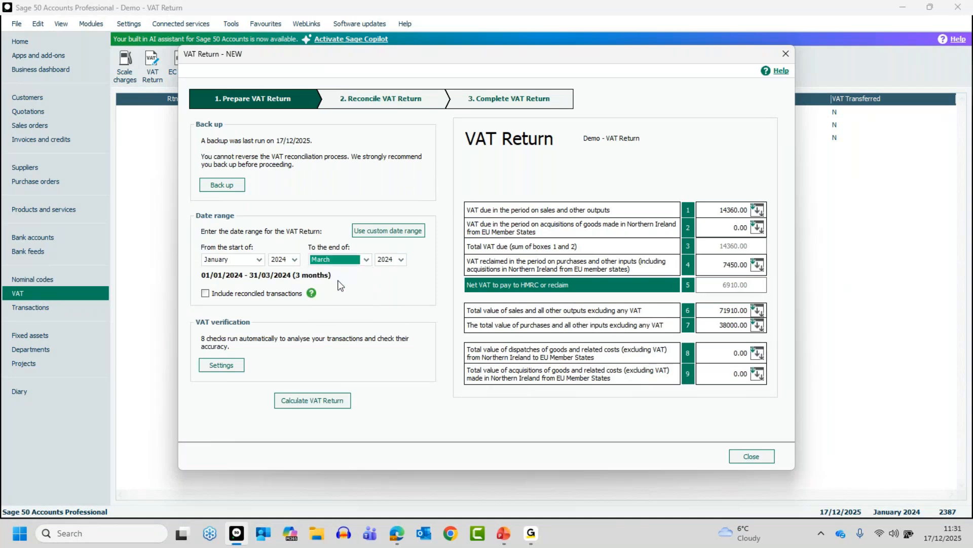
Step: Calculate the VAT Return and include the earlier unreconciled transactions
left_click(319, 404)
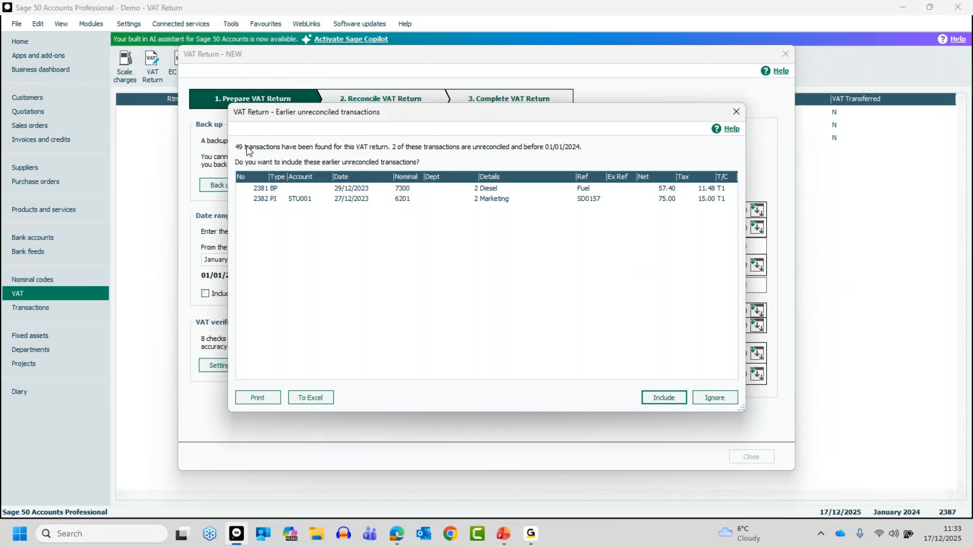
left_click(659, 397)
left_click(657, 395)
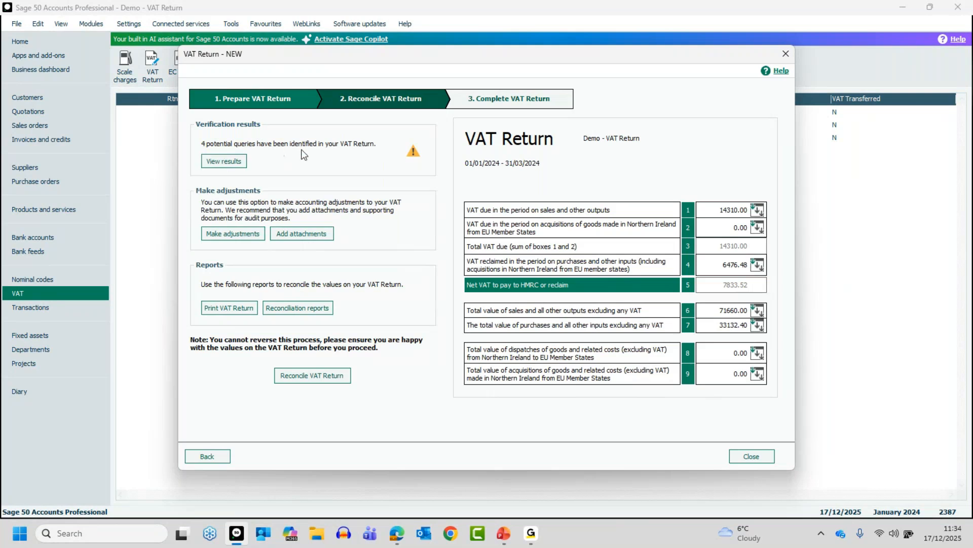
Step: Review the verification results for the invoice or credit not updated and the transactions not using the most common tax code, then close them
left_click(230, 160)
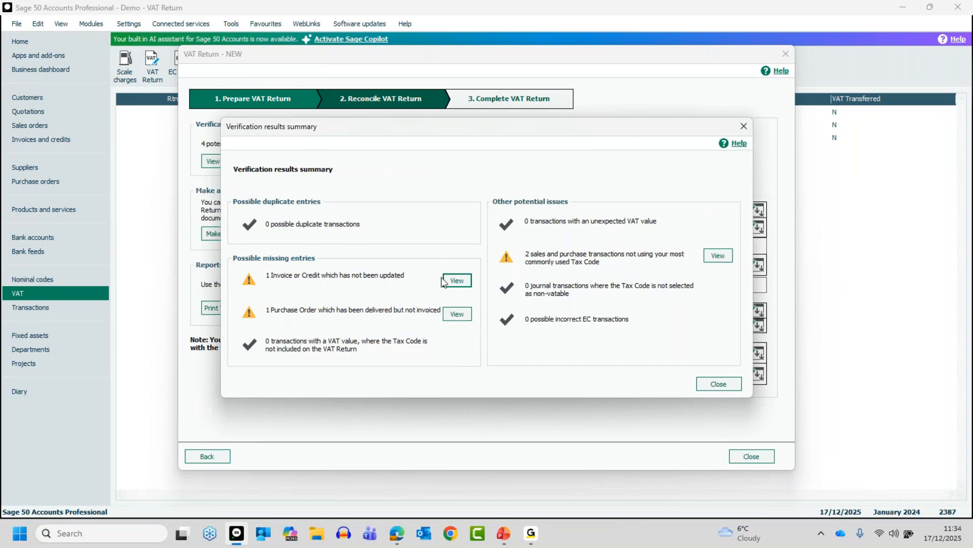
left_click(457, 283)
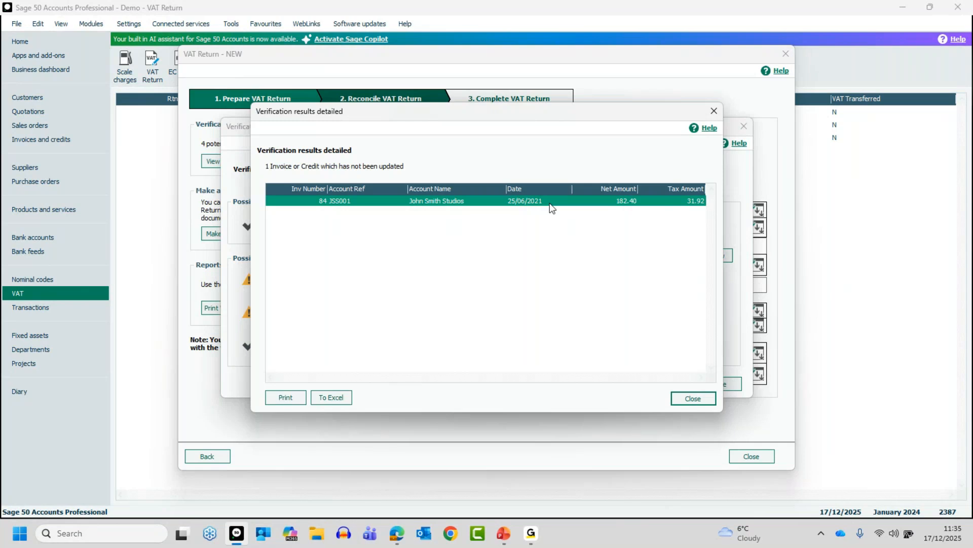
left_click(692, 398)
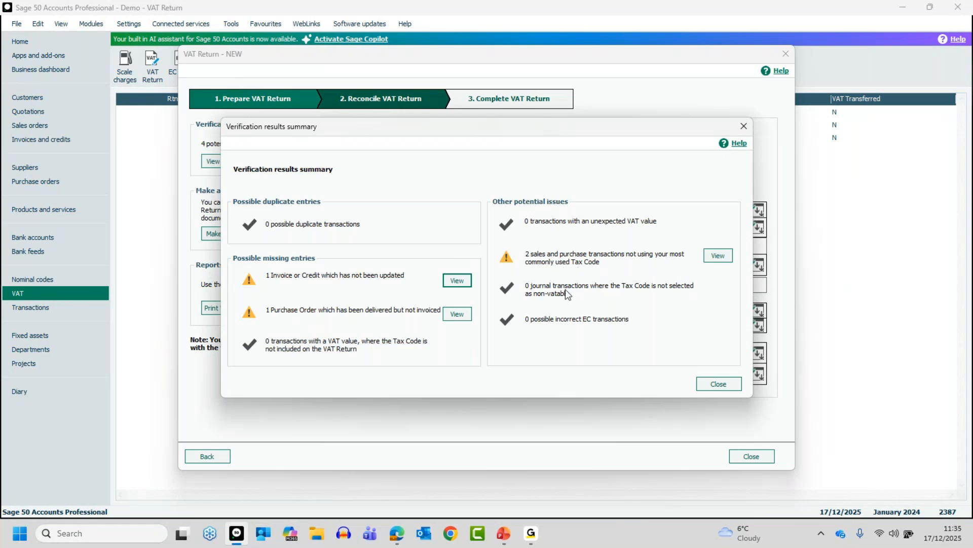
left_click(726, 255)
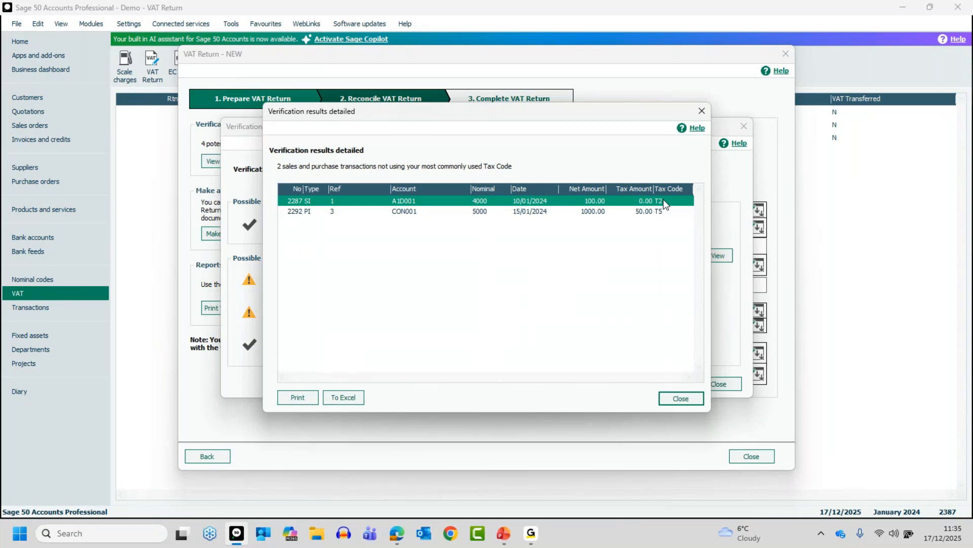
left_click(664, 213)
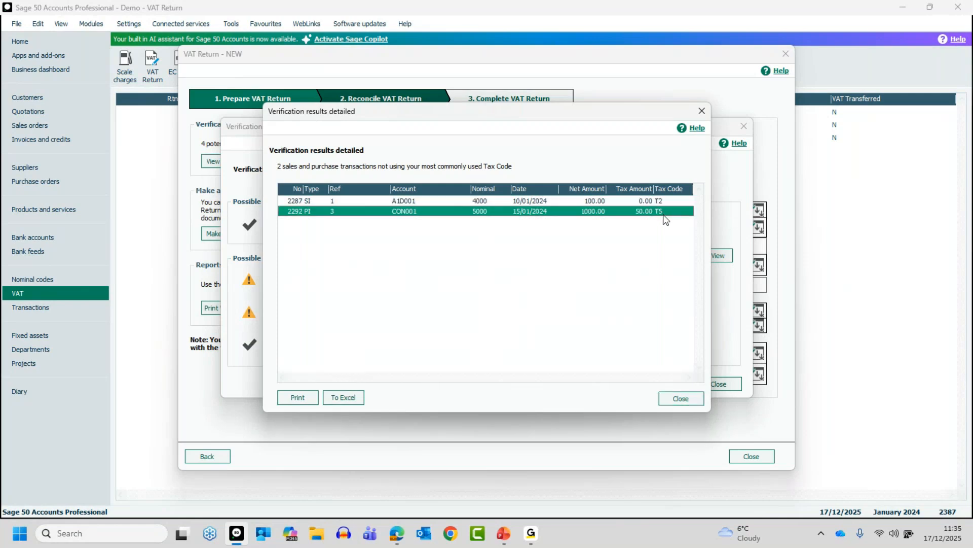
left_click(680, 398)
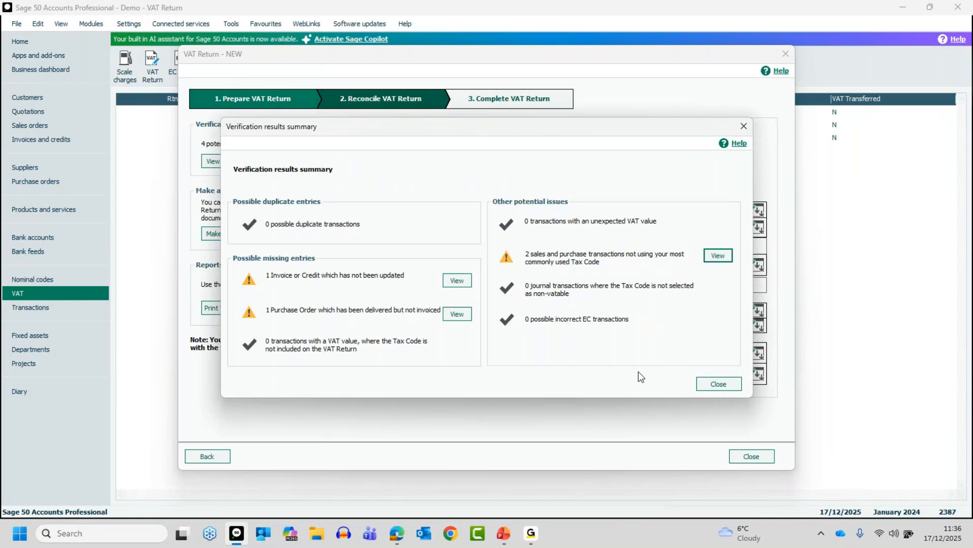
left_click(718, 385)
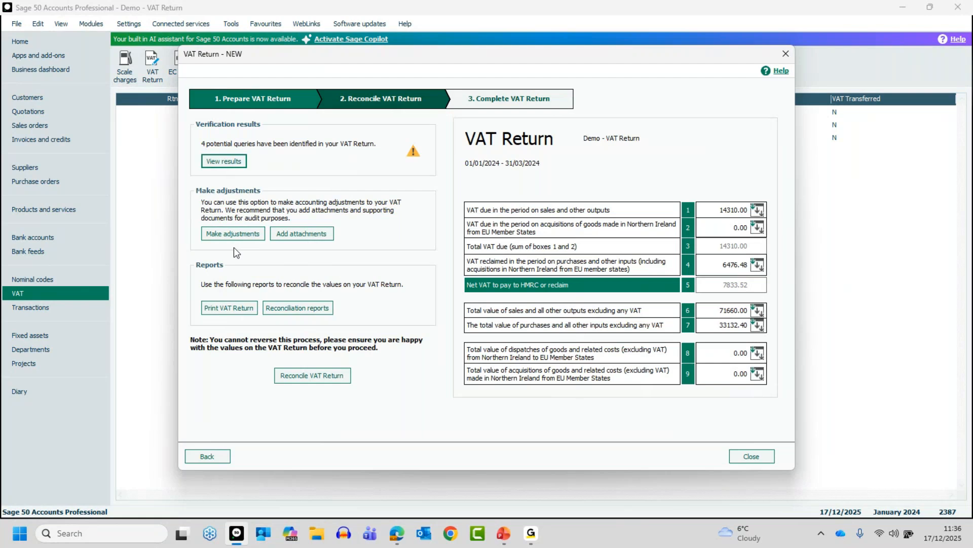
Step: Examine the manual adjustments and the adjustment entry form for box 1, and close both without entering anything
left_click(241, 234)
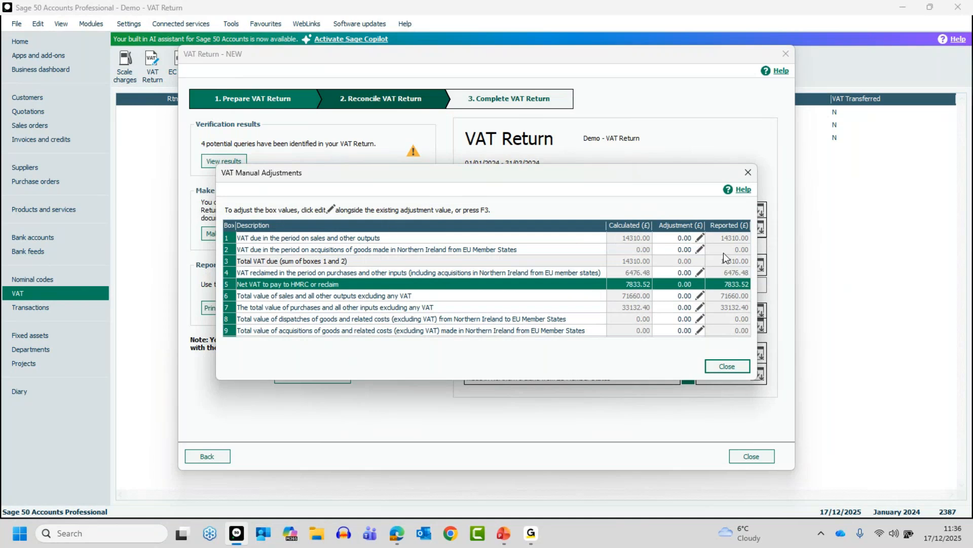
left_click(701, 239)
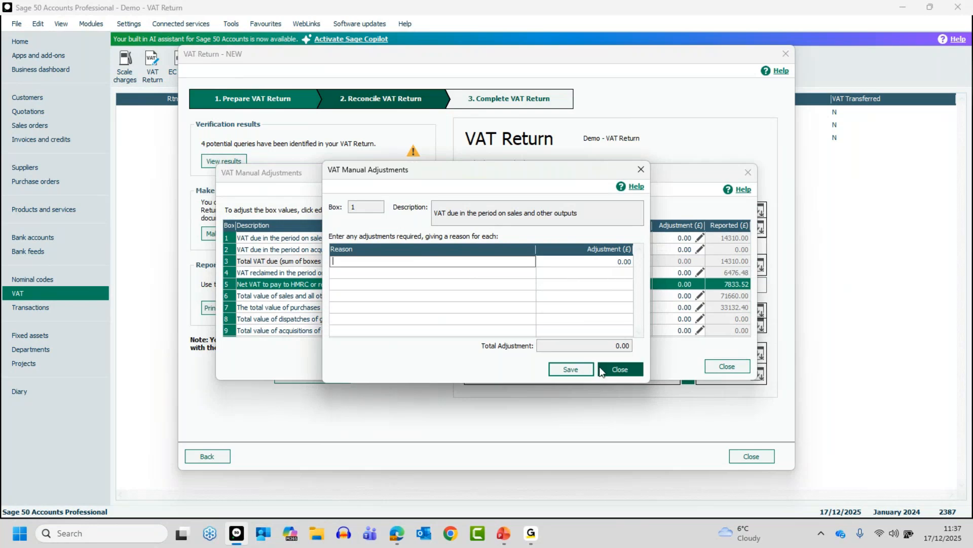
left_click(616, 370)
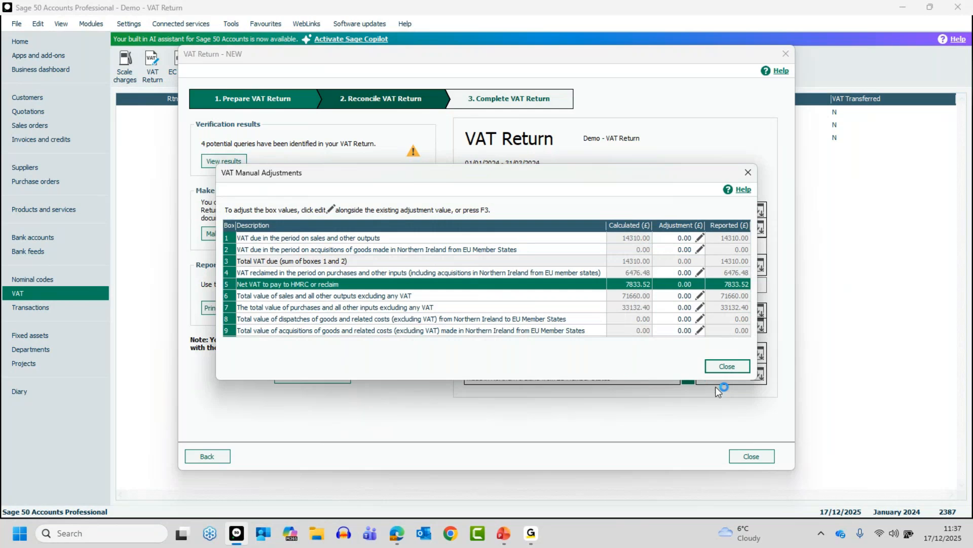
left_click(729, 370)
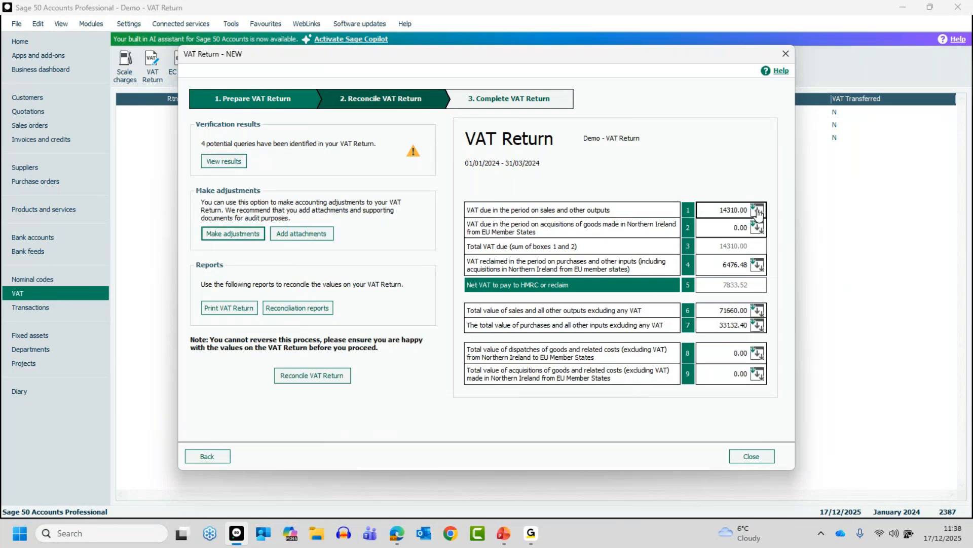
Step: Examine the box 1 breakdown and the T1 sales invoice transactions behind its figure, and close both
left_click(758, 210)
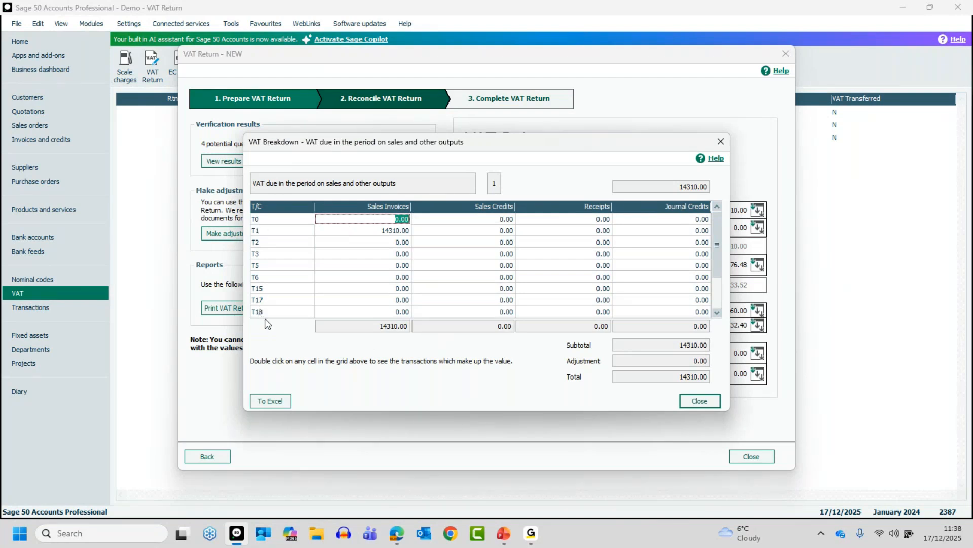
left_click(406, 232)
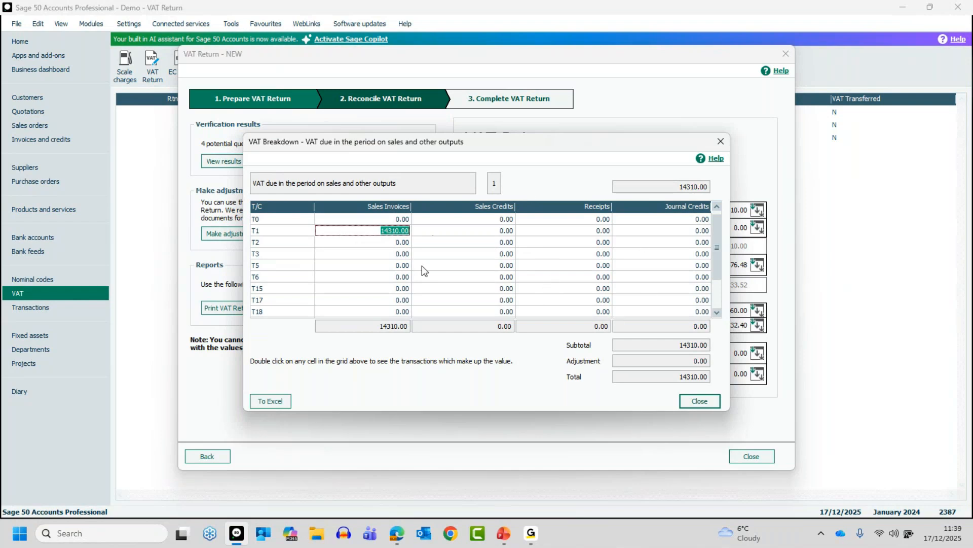
double_click(394, 231)
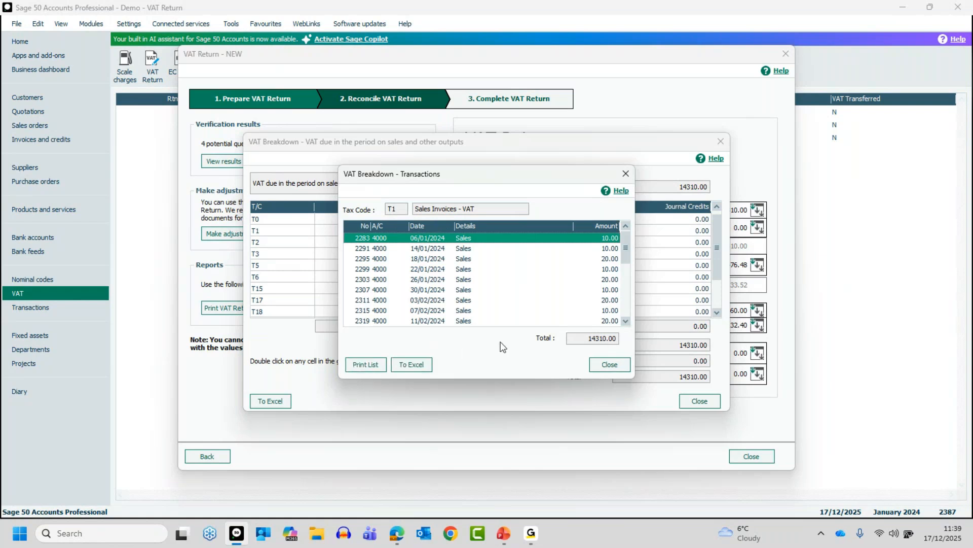
left_click(614, 364)
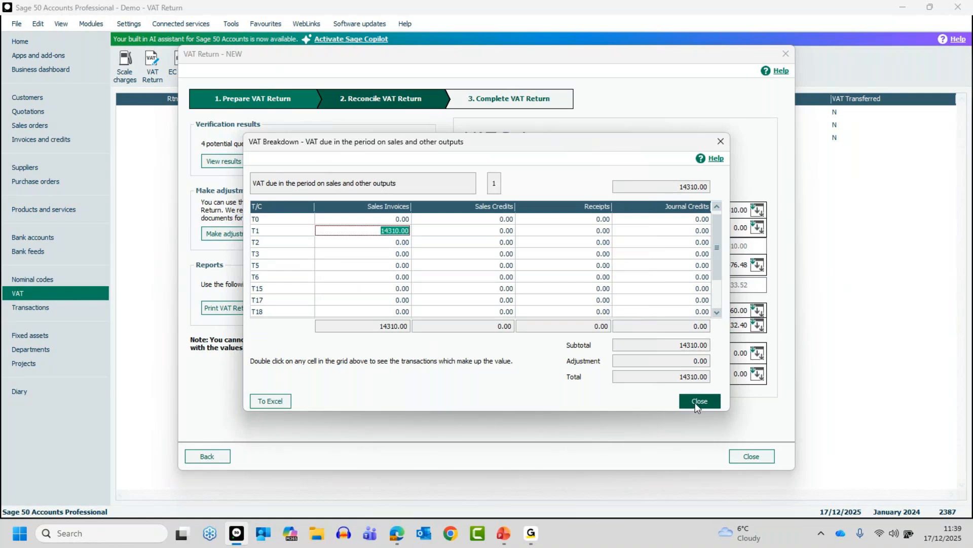
left_click(699, 402)
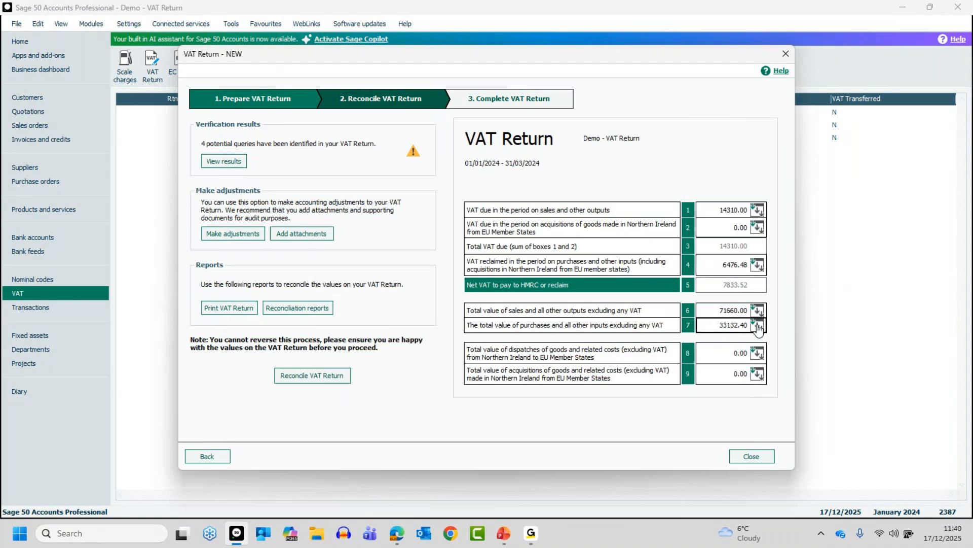
Step: Examine the box 6 breakdown and the T2 receipt transactions behind its figure, and close both
left_click(758, 311)
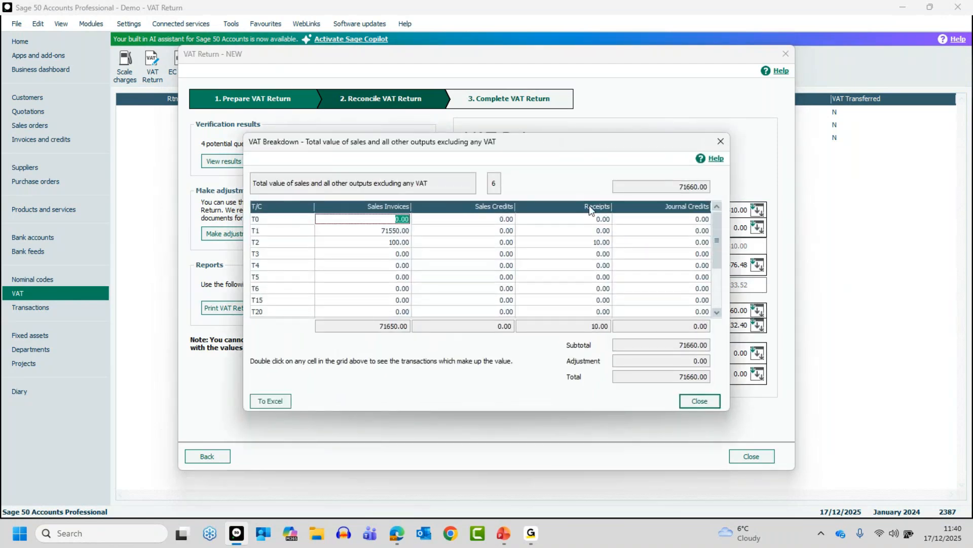
left_click(602, 244)
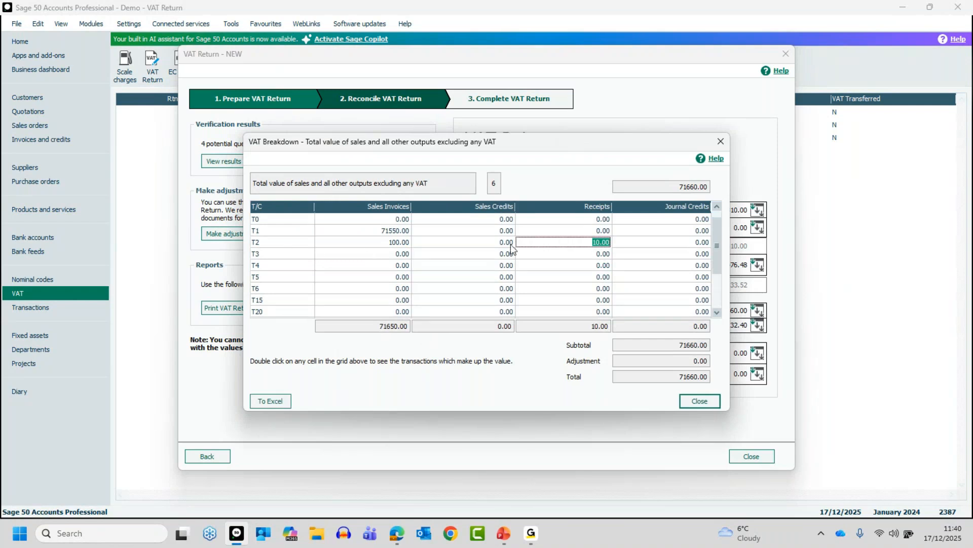
double_click(599, 244)
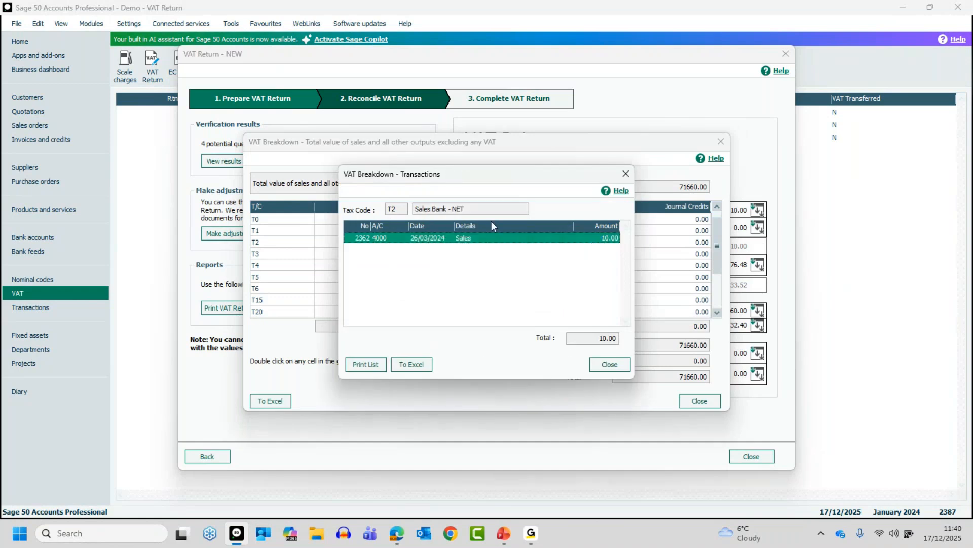
left_click(608, 364)
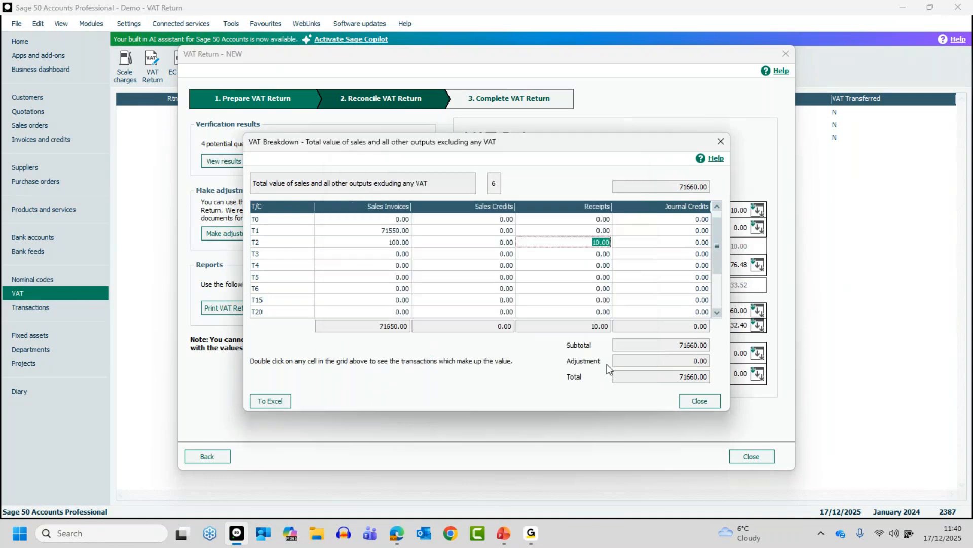
left_click(702, 404)
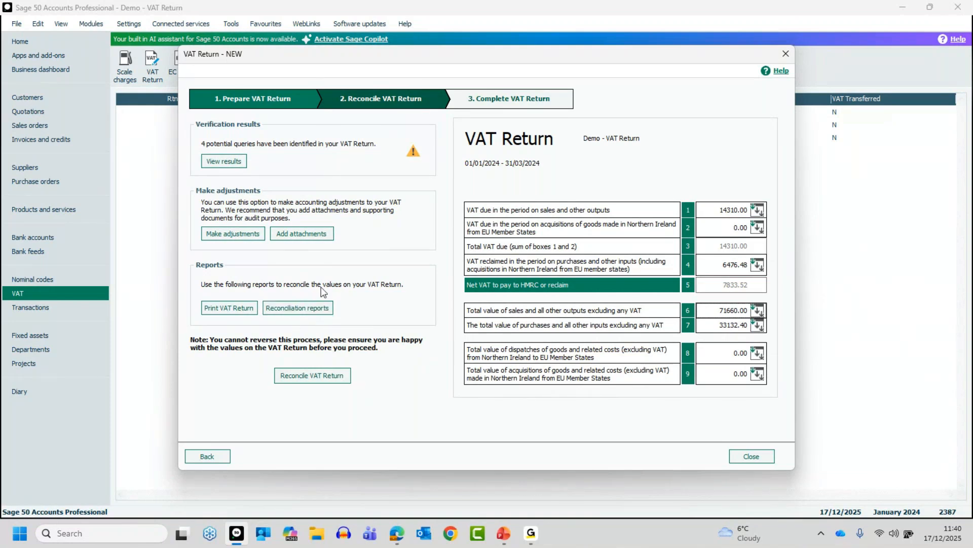
Step: Look through the Standard VAT reconciliation reports for Bank, Customers and Suppliers, and close the report list
left_click(296, 305)
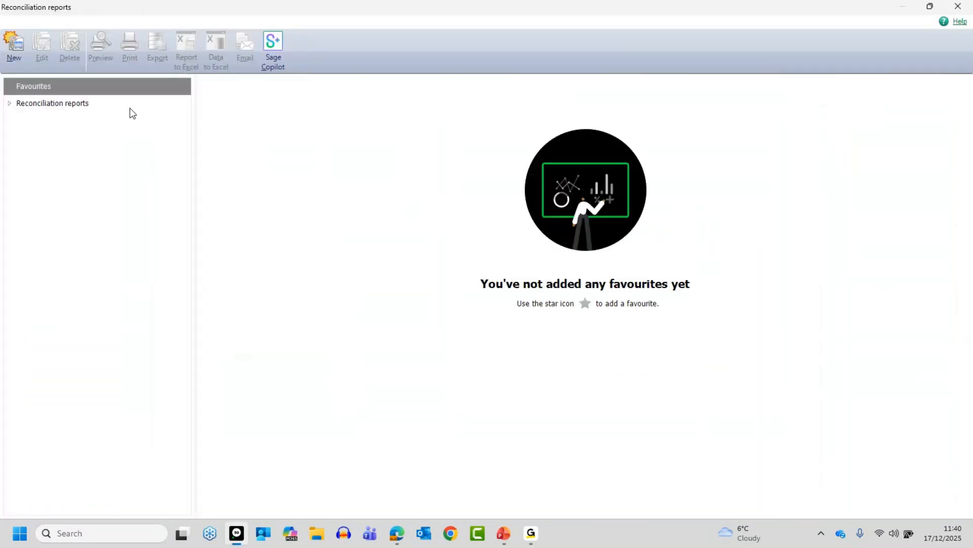
left_click(9, 105)
left_click(22, 122)
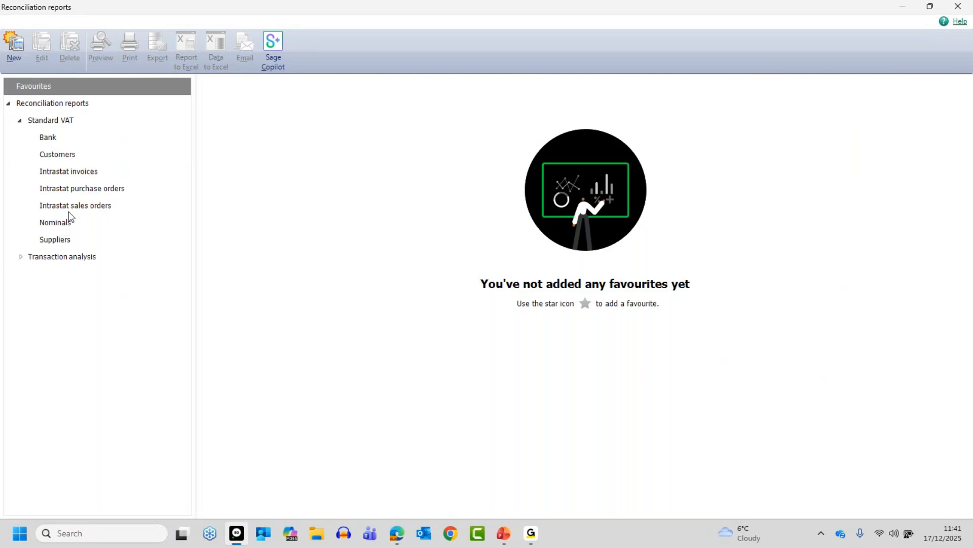
left_click(47, 139)
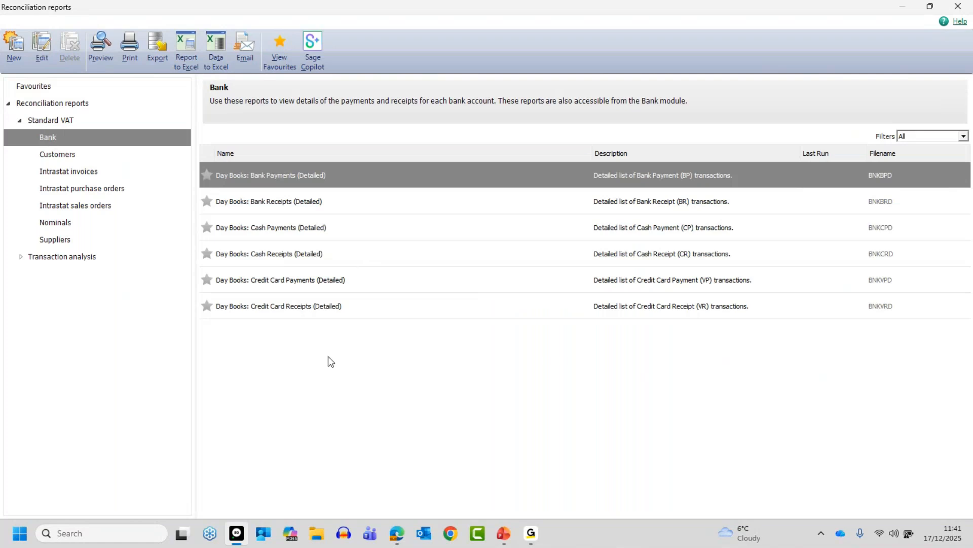
left_click(75, 157)
left_click(64, 242)
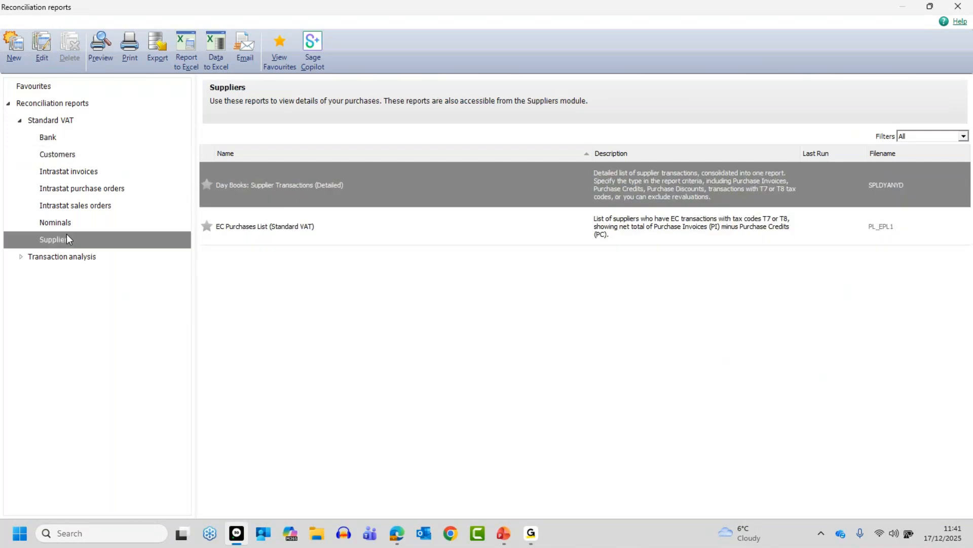
left_click(20, 120)
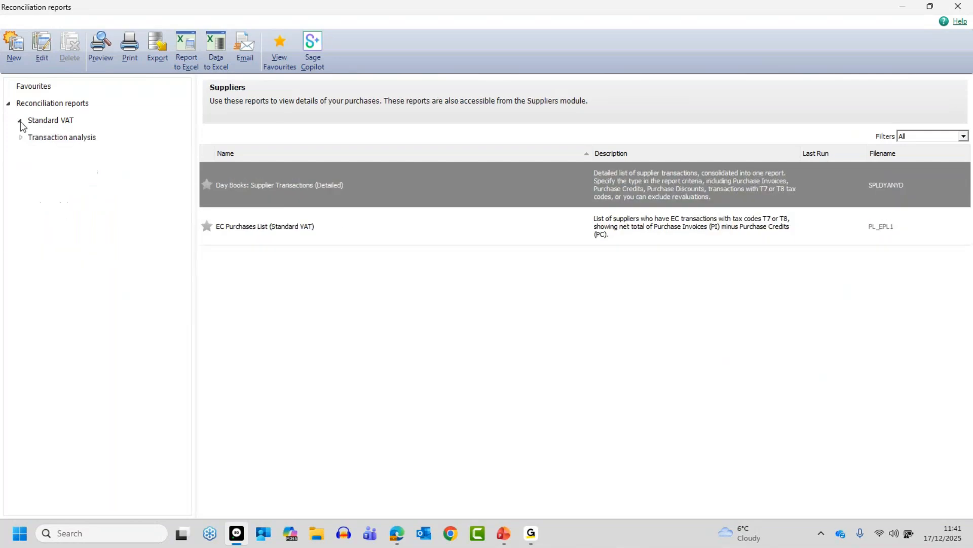
left_click(957, 7)
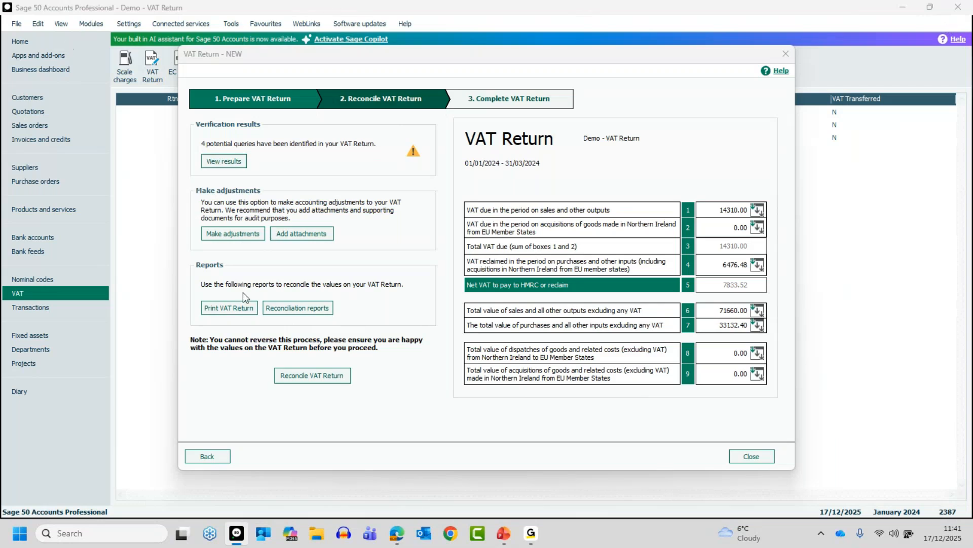
Step: Preview the VAT Return report with Summary, Detailed, Earlier unreconciled transactions and Detailed by department versions included
left_click(221, 309)
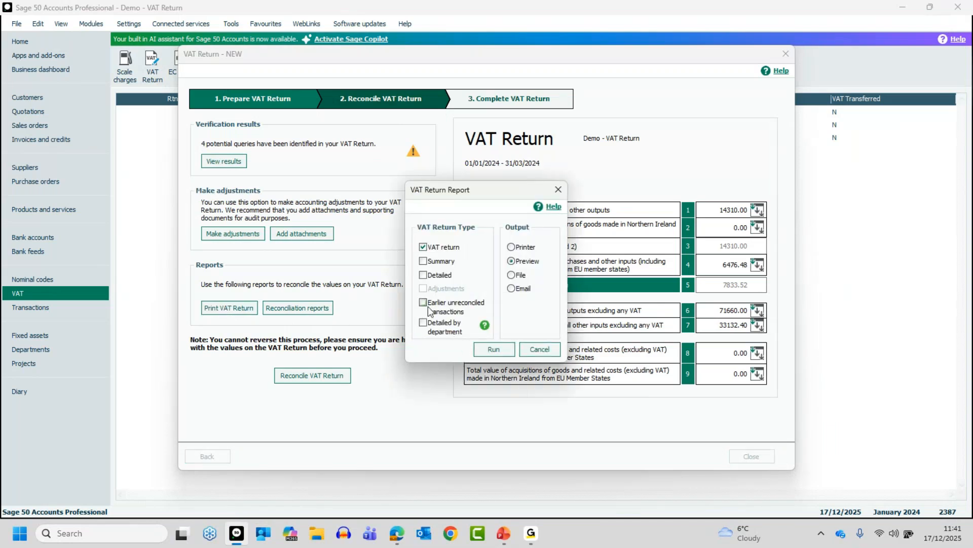
left_click(424, 275)
left_click(423, 260)
left_click(424, 302)
left_click(424, 323)
left_click(494, 350)
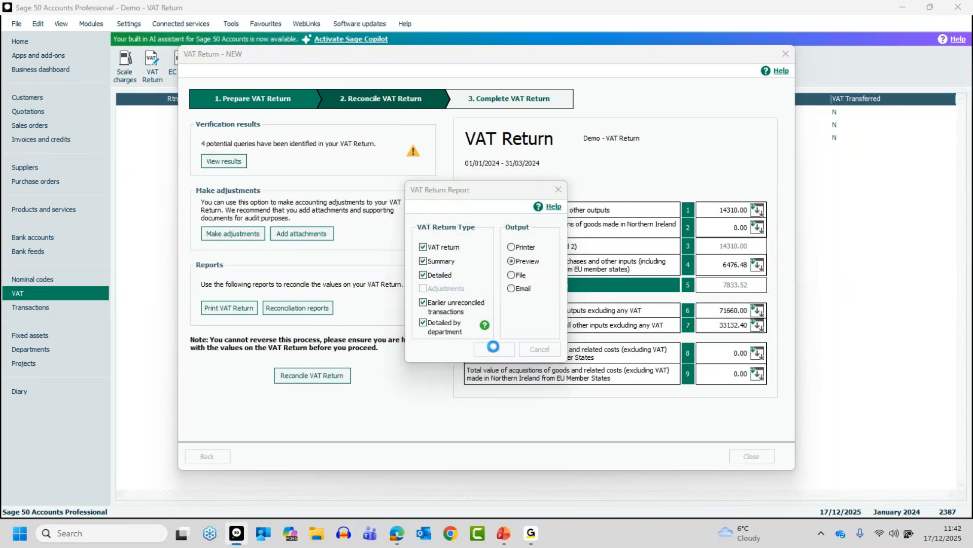
left_click(586, 312)
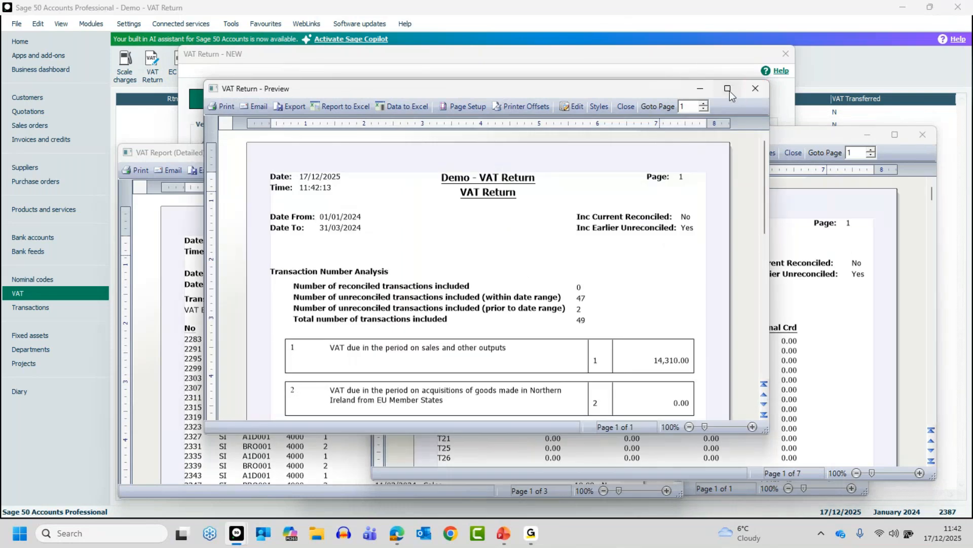
Step: Review the VAT Return, VAT Report (Summary) and VAT Report (Detailed) previews at full size, closing each one
left_click(729, 90)
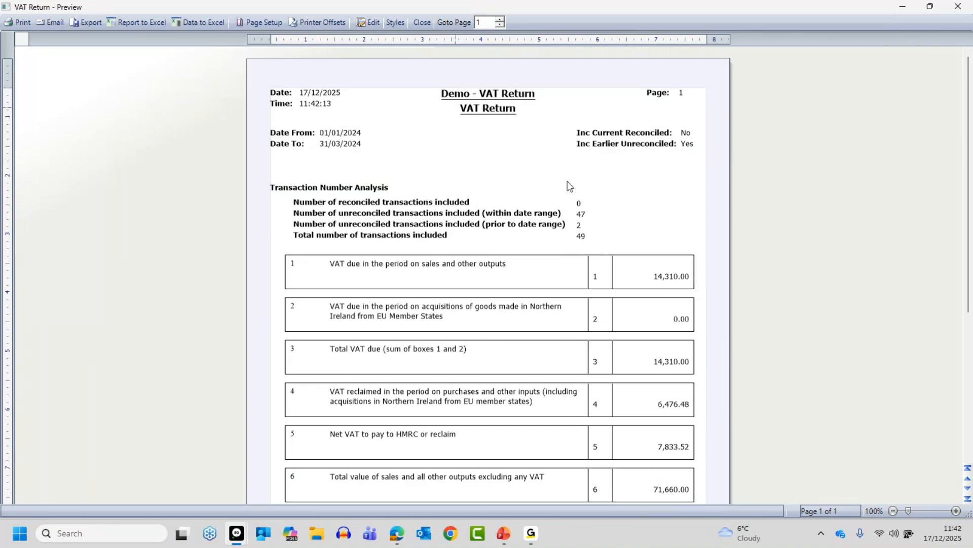
left_click(422, 23)
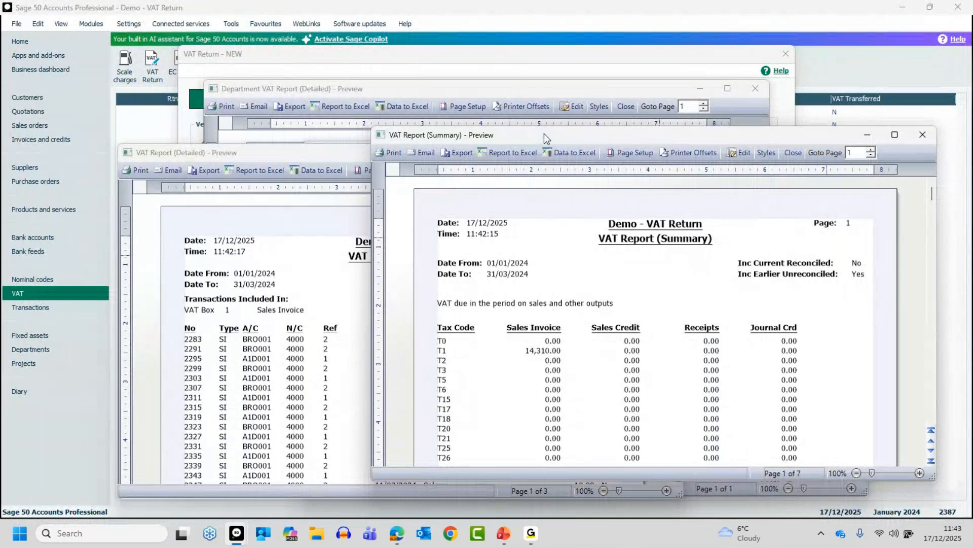
double_click(692, 140)
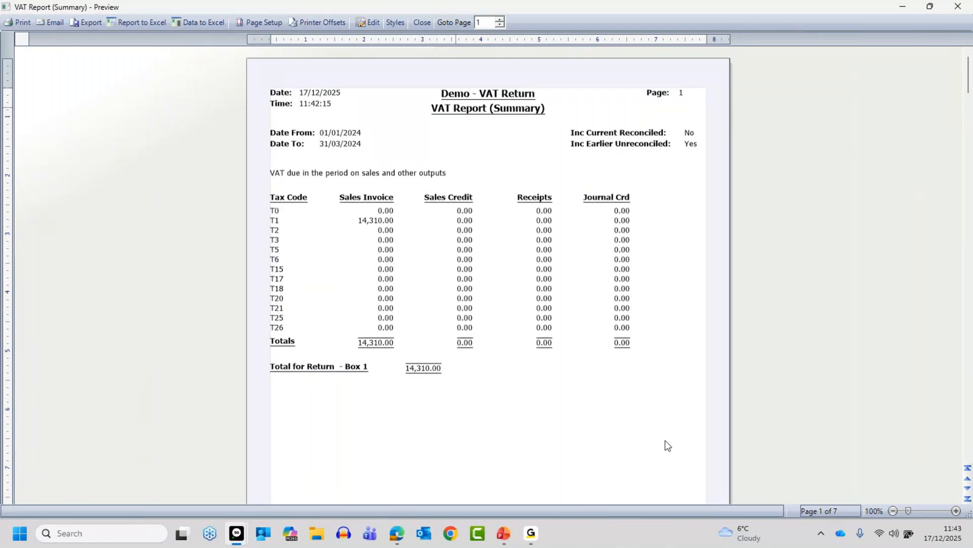
left_click(422, 22)
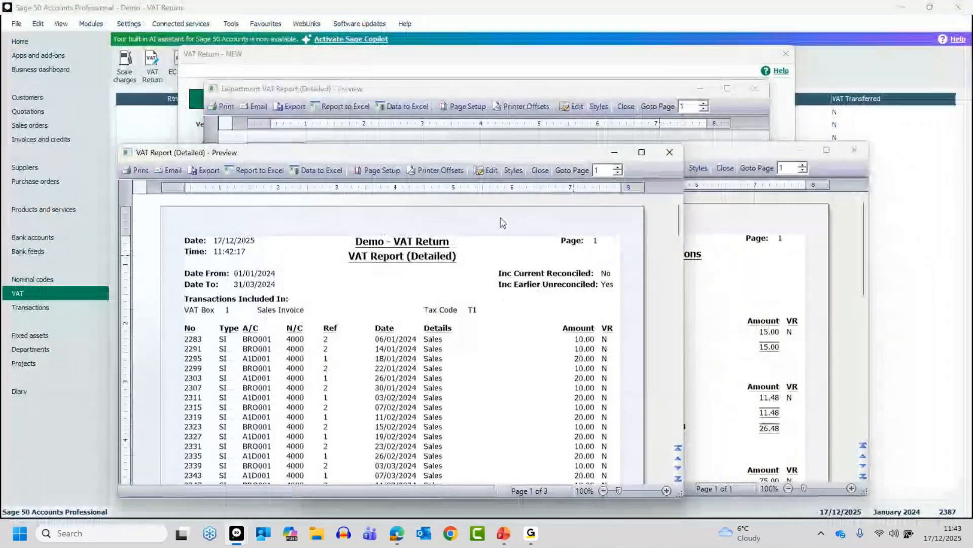
double_click(522, 154)
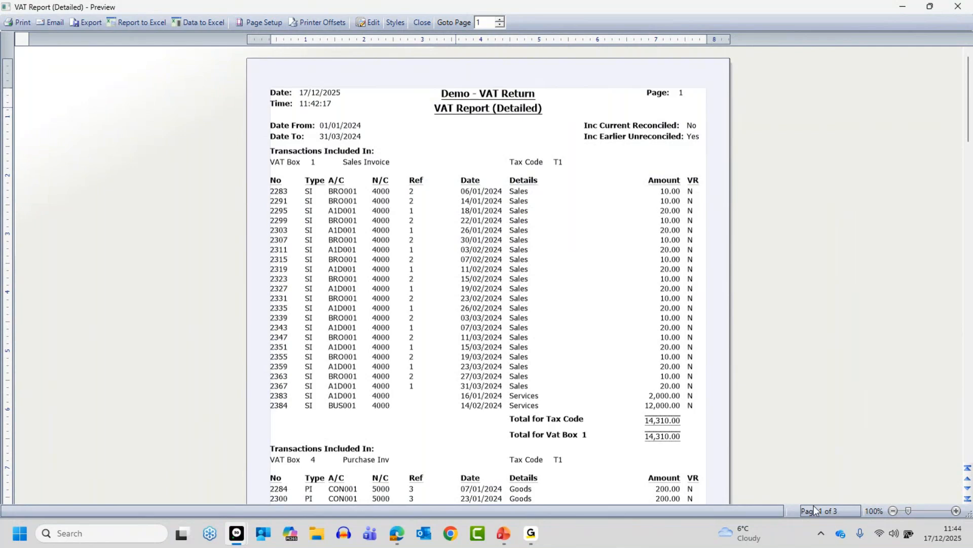
left_click(422, 22)
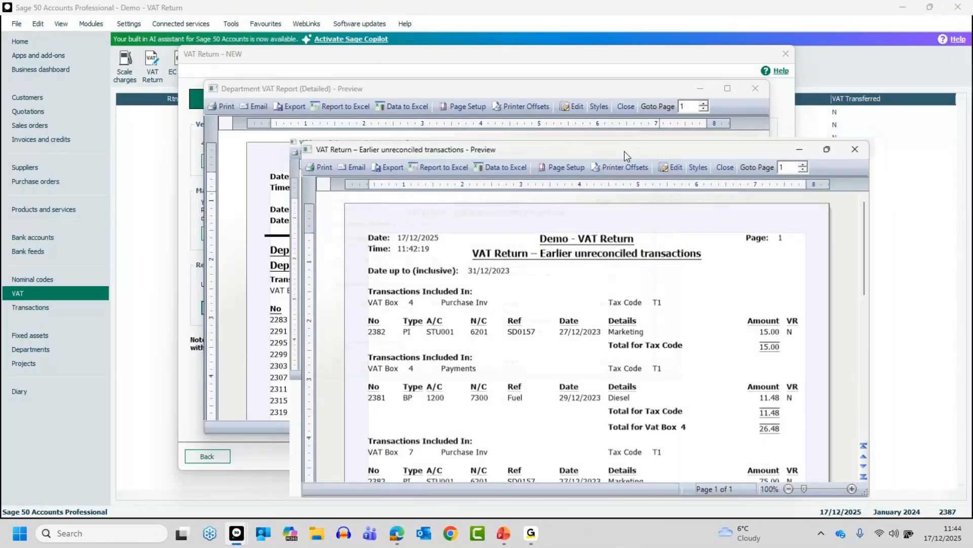
Step: Review the Earlier unreconciled transactions and Department VAT Report (Detailed) previews at full size, closing each one
double_click(624, 149)
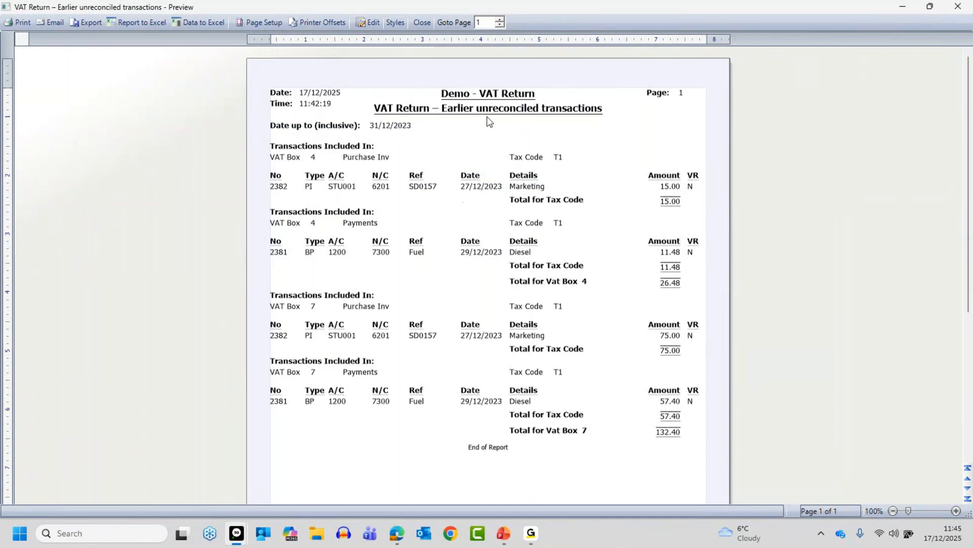
left_click(428, 21)
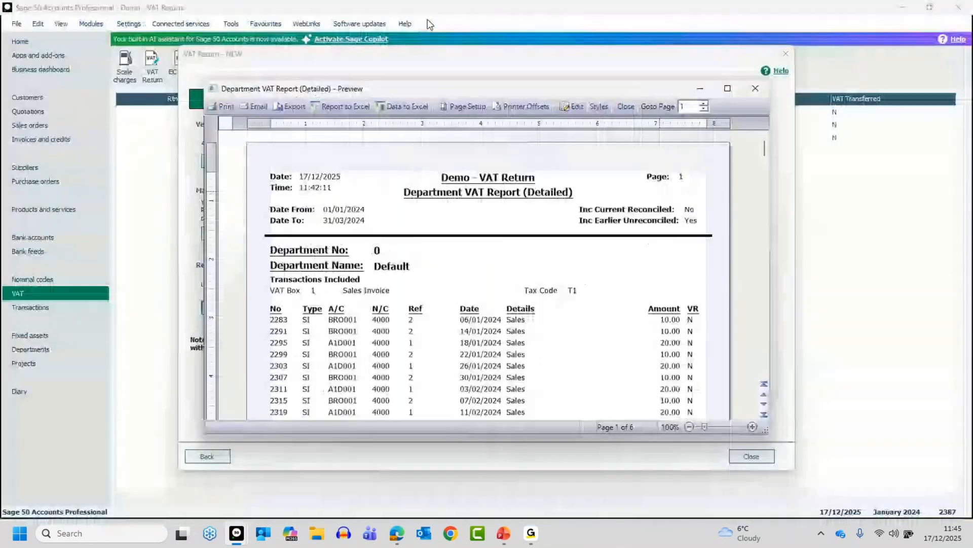
double_click(553, 94)
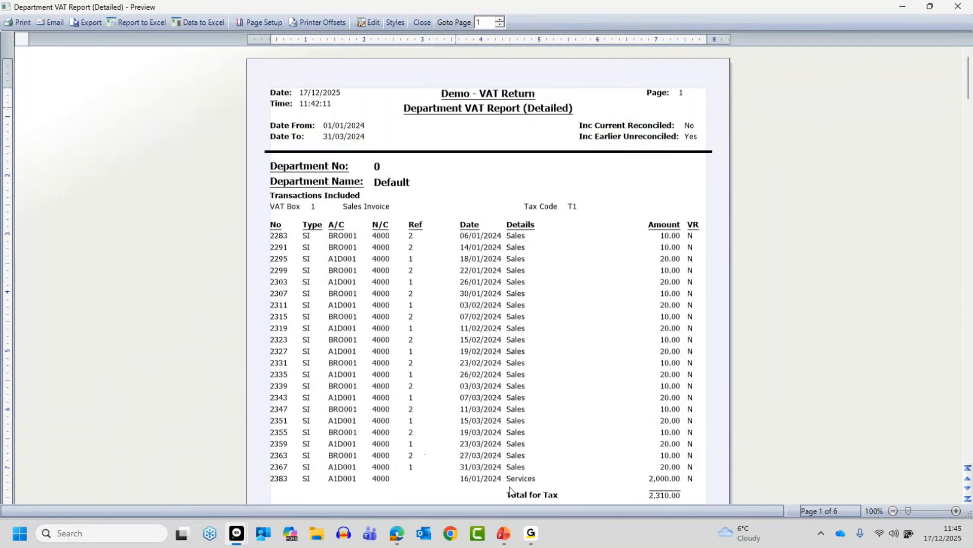
left_click(421, 22)
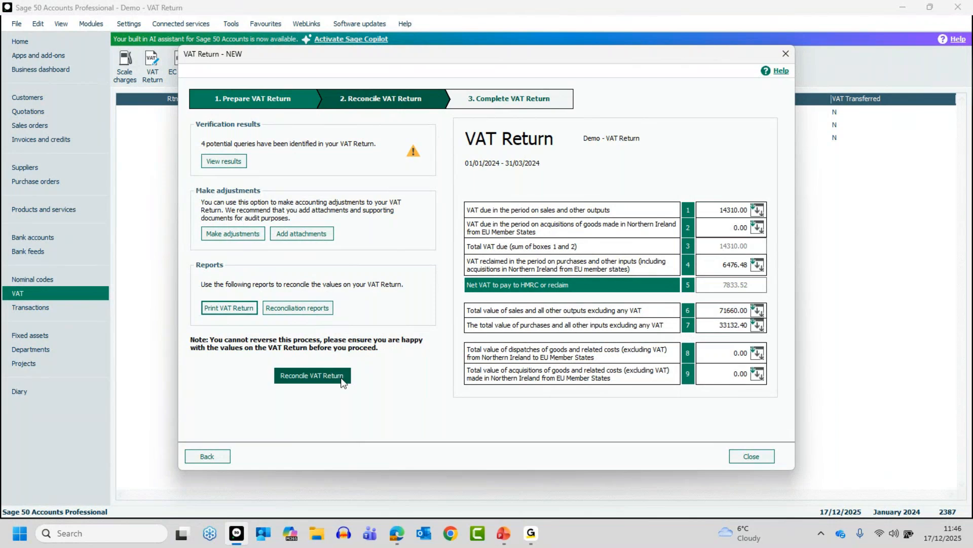
Step: Reconcile the VAT Return, agreeing to flag its transactions as VAT reconciled, and close the return
left_click(310, 376)
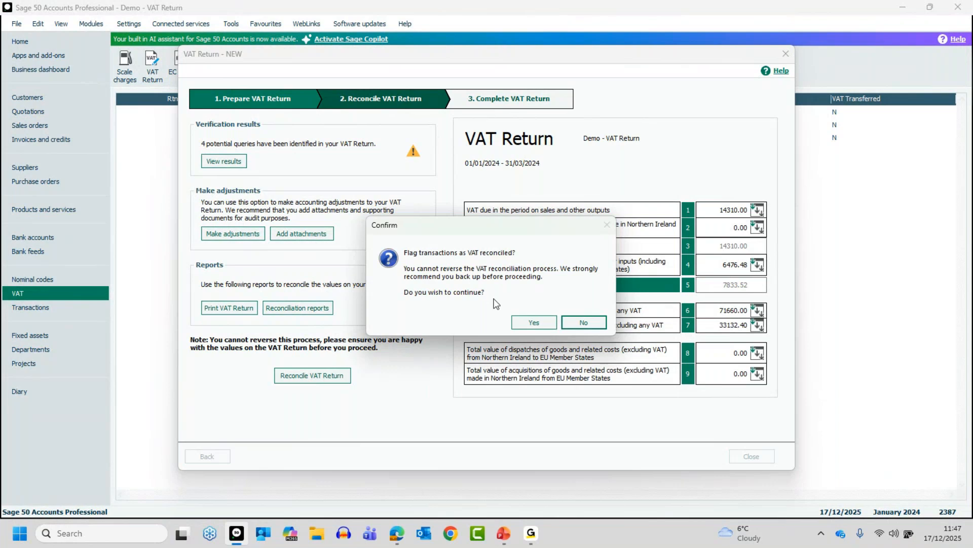
left_click(537, 324)
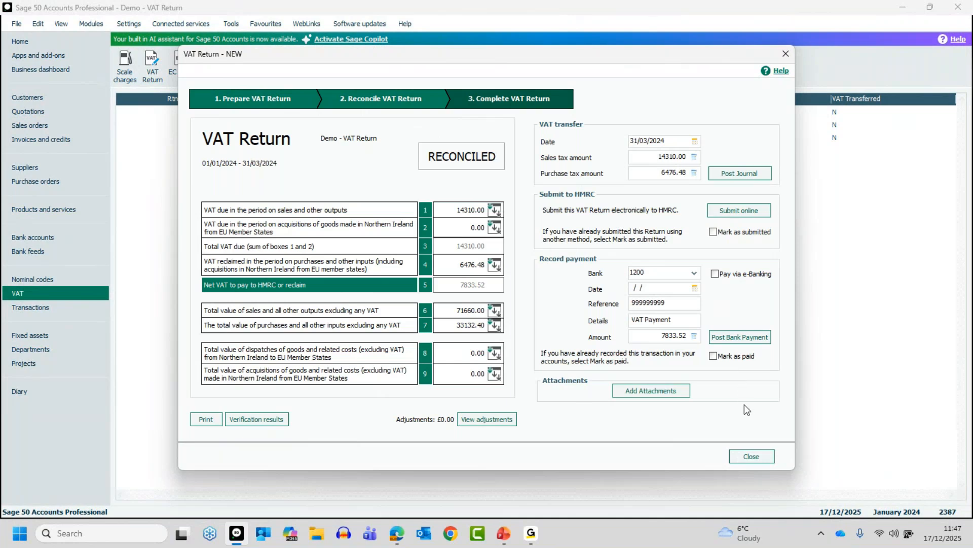
left_click(753, 457)
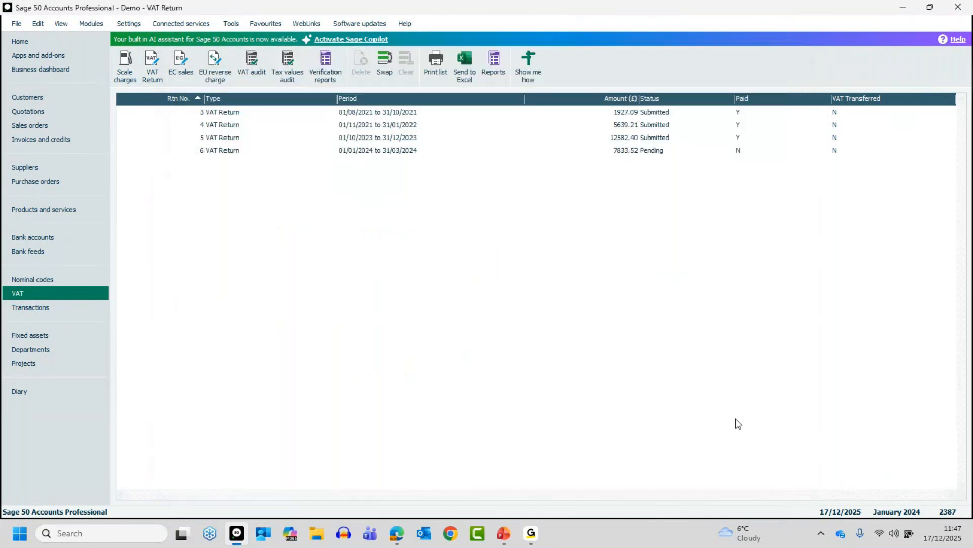
Step: Open the pending VAT Return for 01/01/2024 to 31/03/2024 and review the T1 sales invoice transactions behind box 1, closing the breakdown
left_click(364, 151)
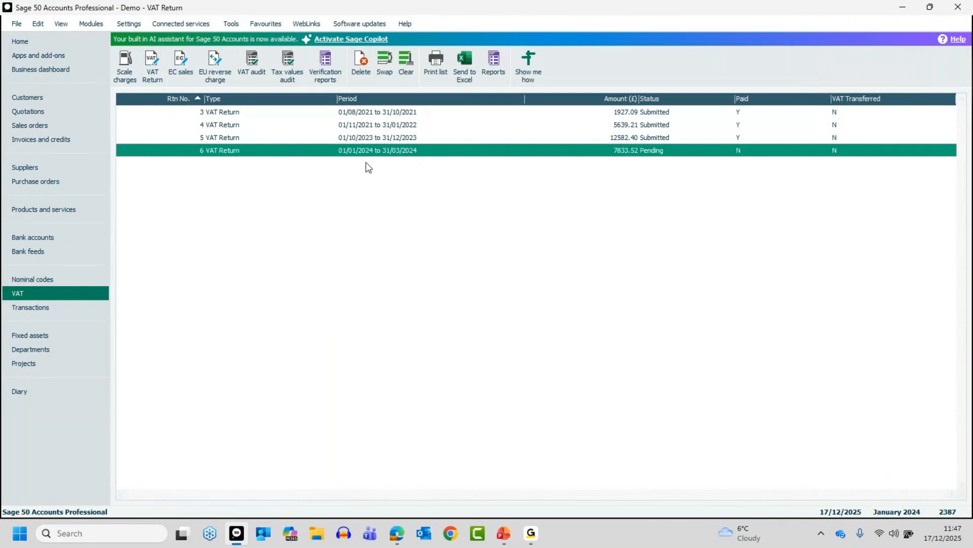
double_click(408, 152)
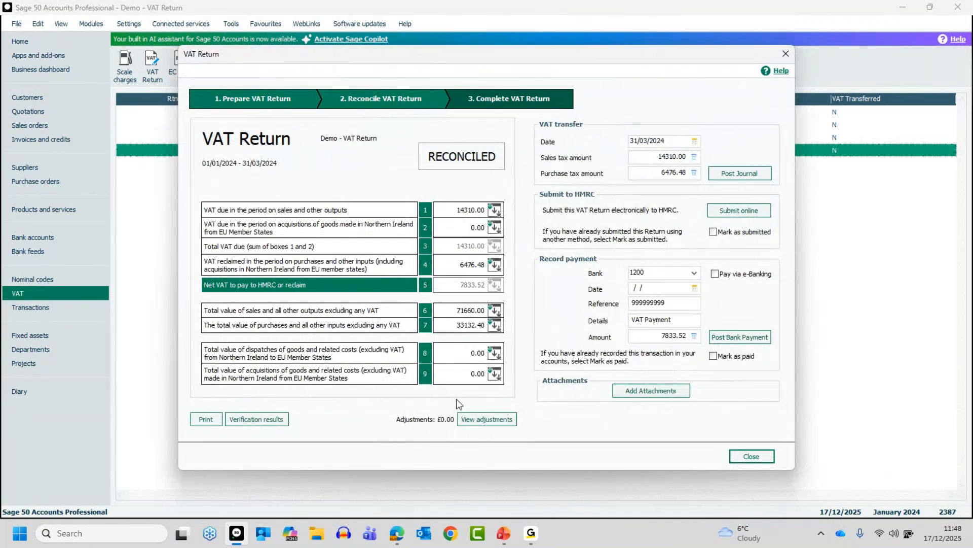
left_click(495, 209)
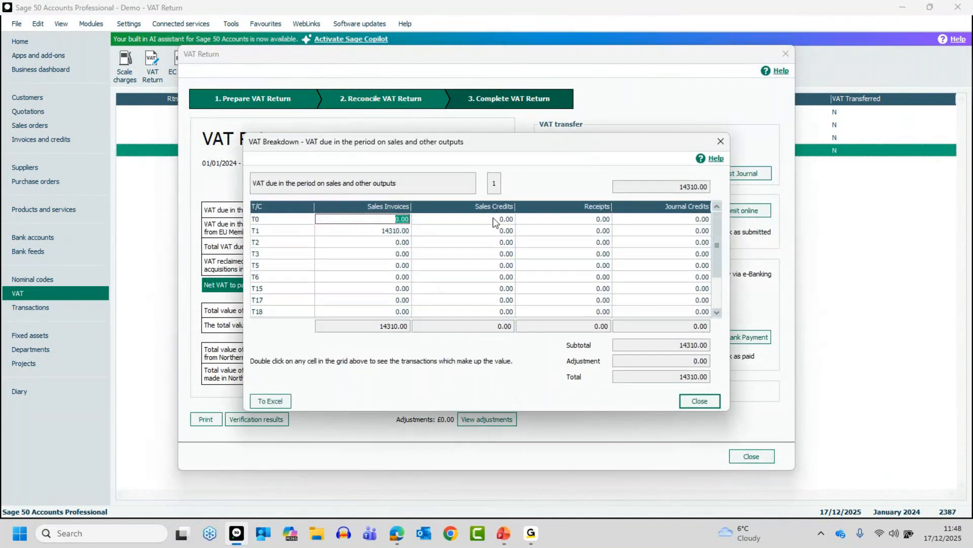
left_click(397, 231)
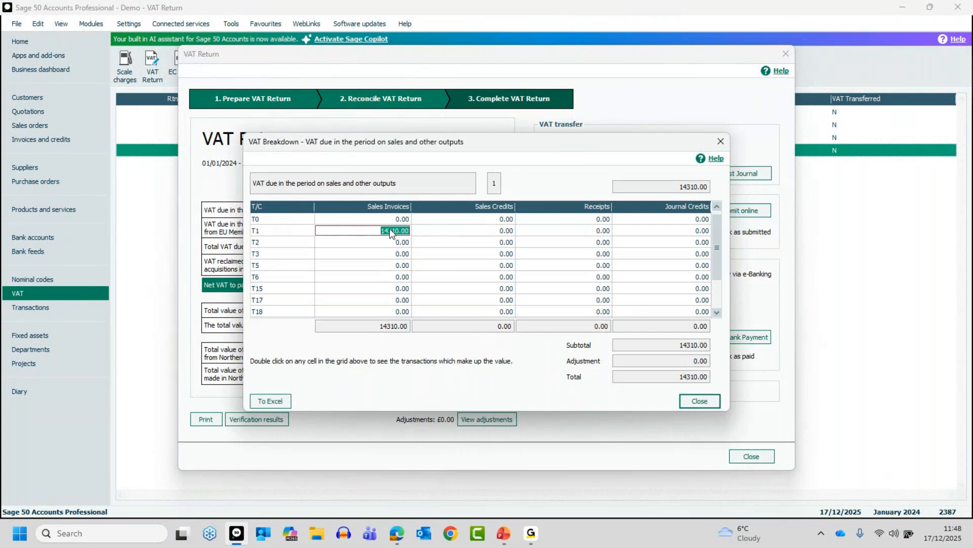
double_click(396, 231)
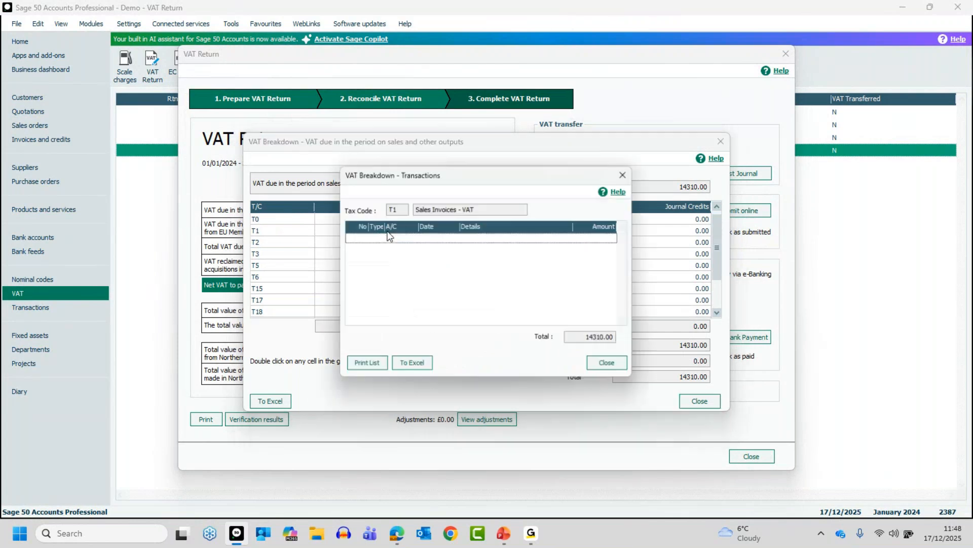
left_click(610, 365)
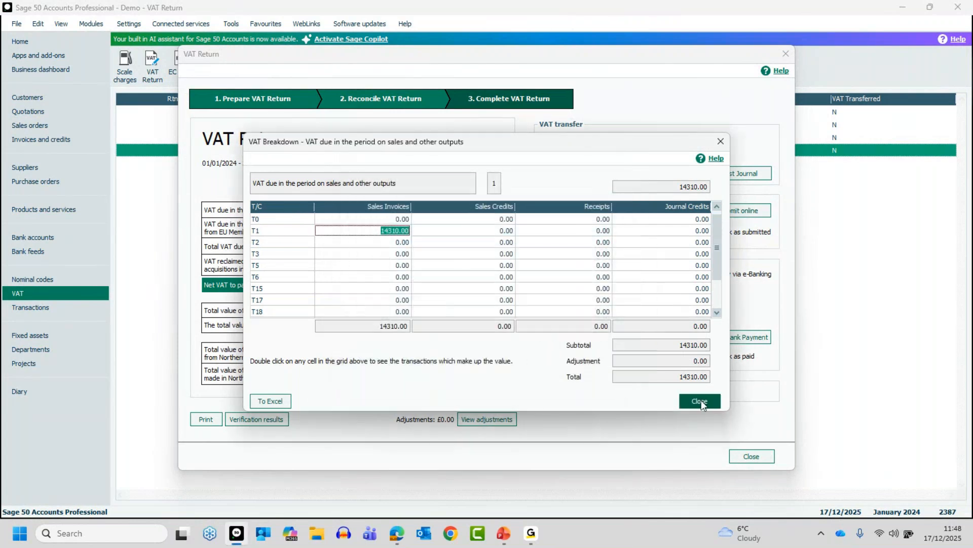
left_click(700, 401)
left_click(210, 423)
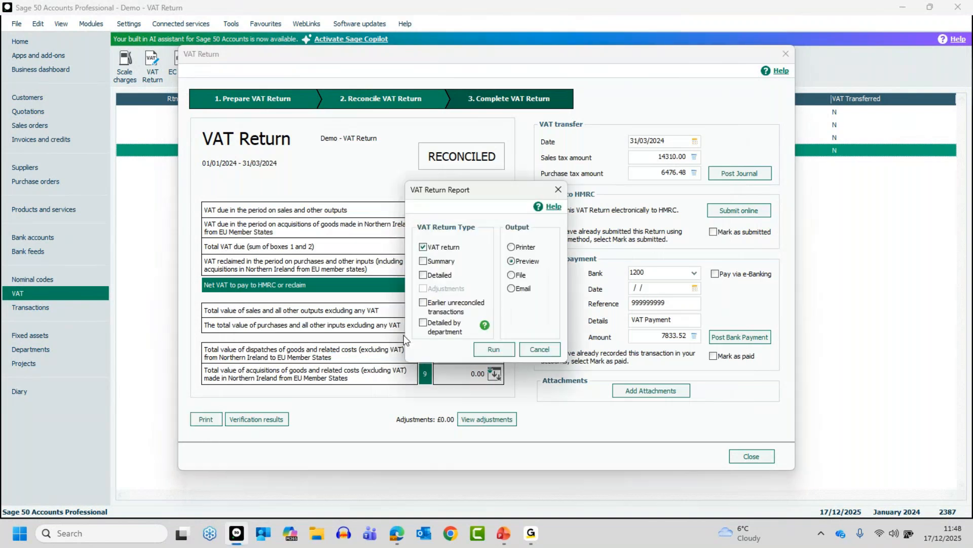
left_click(424, 275)
left_click(531, 352)
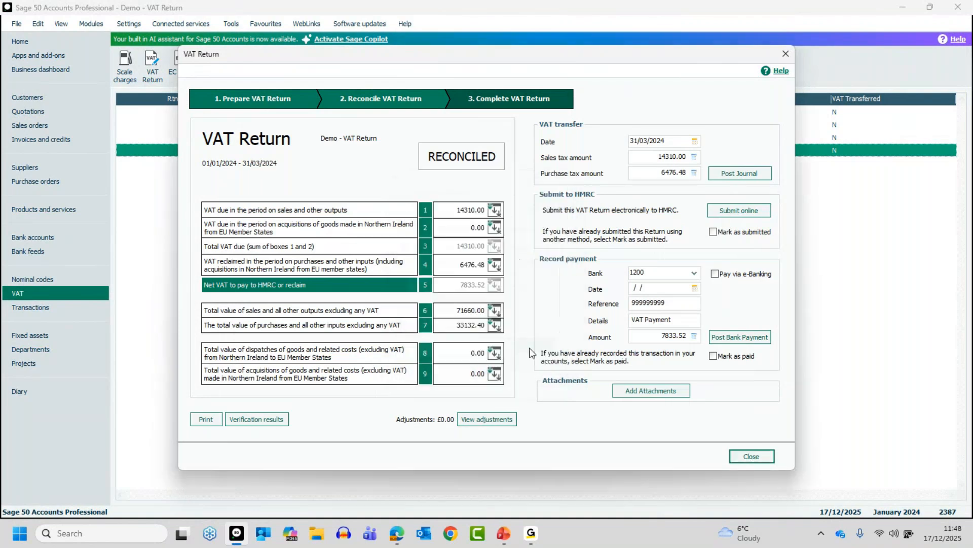
Step: Review the return's verification results summary and its VAT manual adjustments, closing each one
left_click(254, 419)
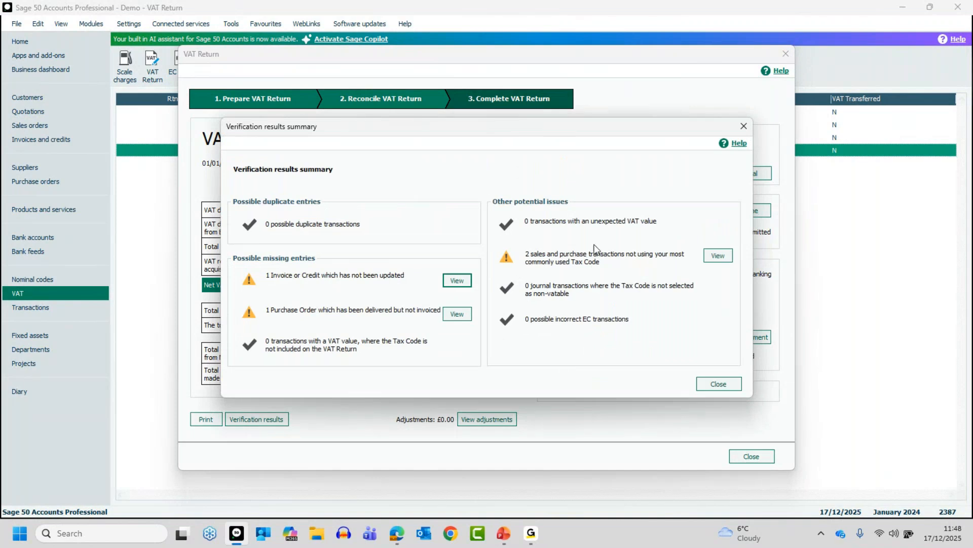
left_click(713, 385)
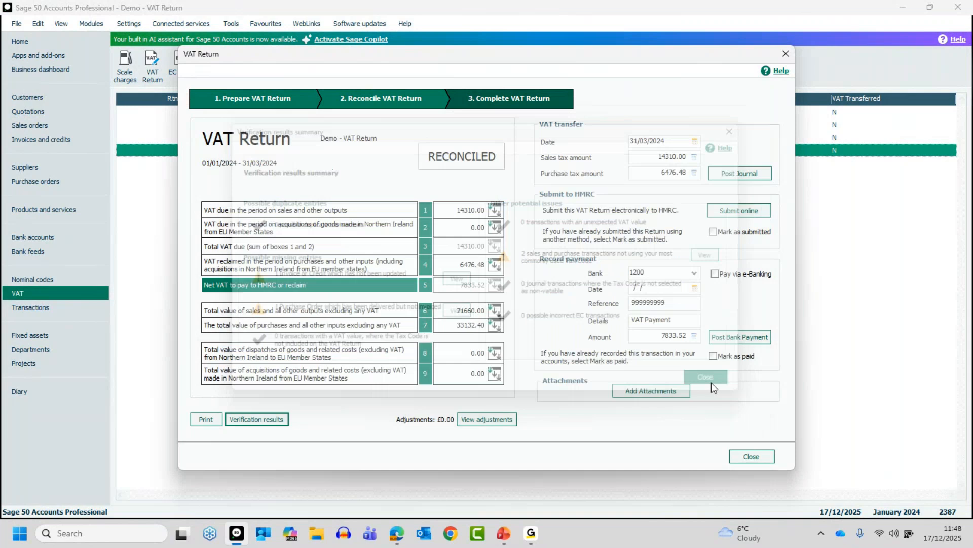
left_click(490, 421)
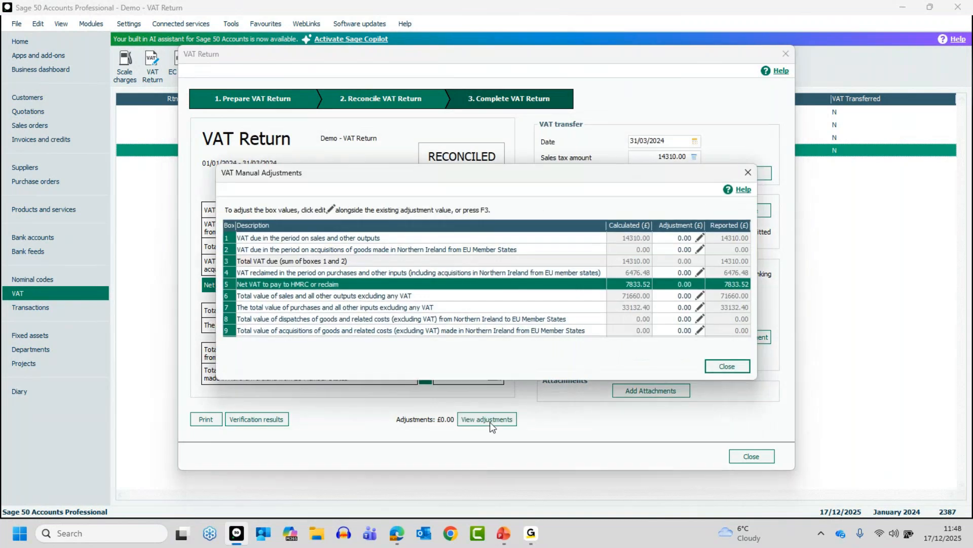
left_click(735, 367)
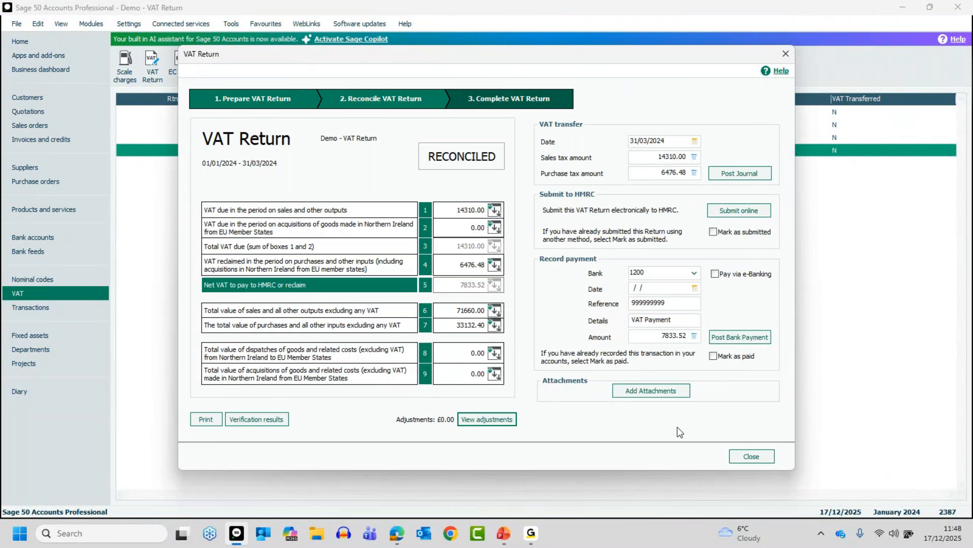
Step: Close the VAT Return and switch to the PowerPoint presentation
left_click(753, 457)
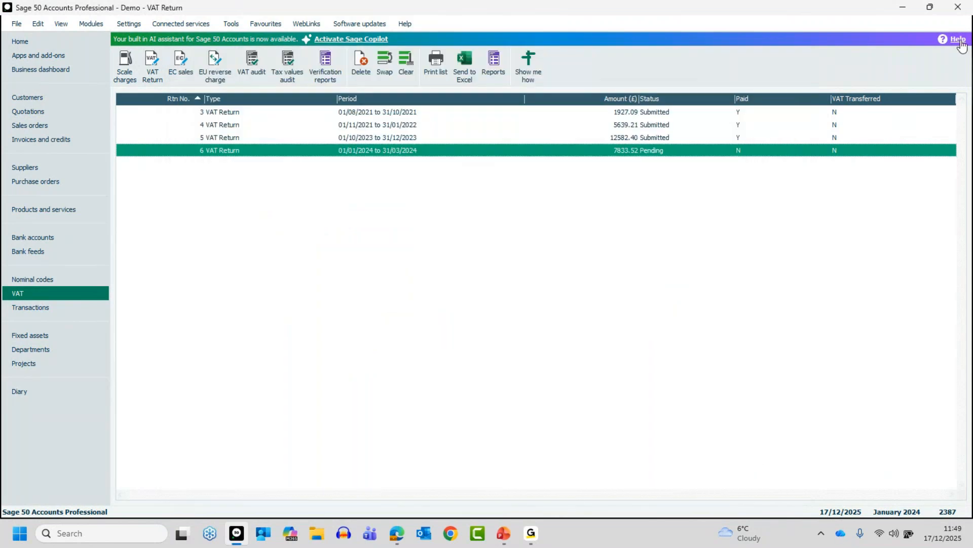
key("alt+Tab")
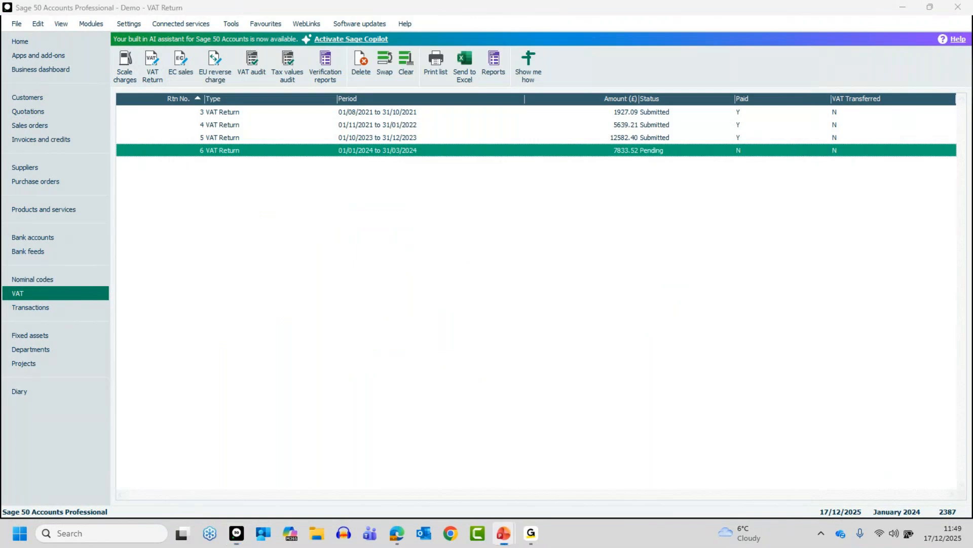